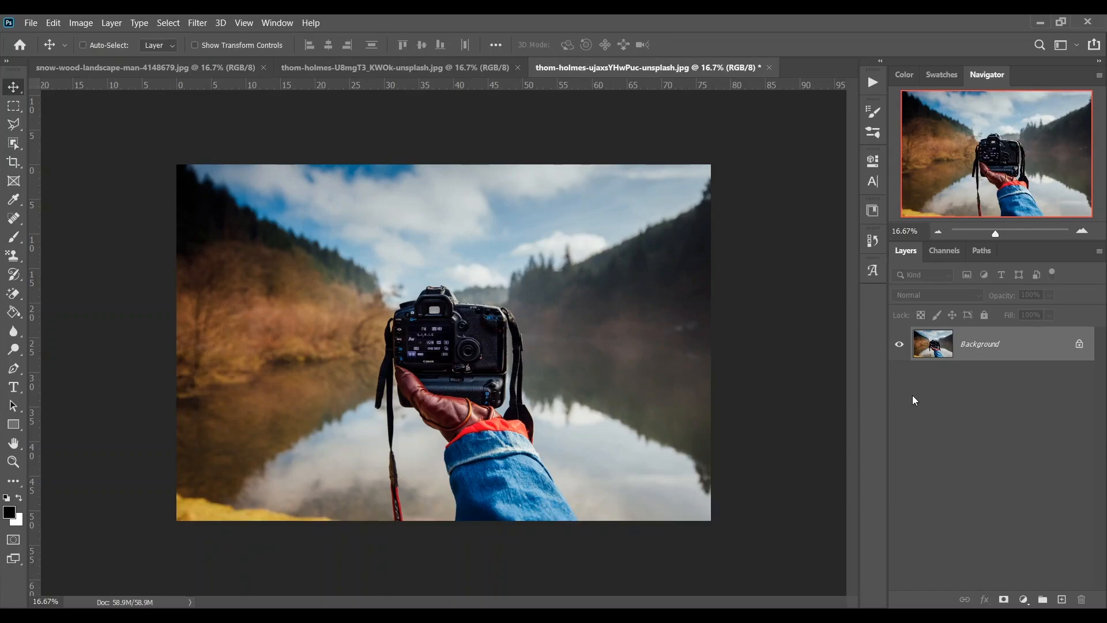
- Duplicate the Background layer and convert the copy to a smart object
{"action": "key", "text": "ctrl+j"}
{"action": "right_click", "coordinate": [991, 353]}
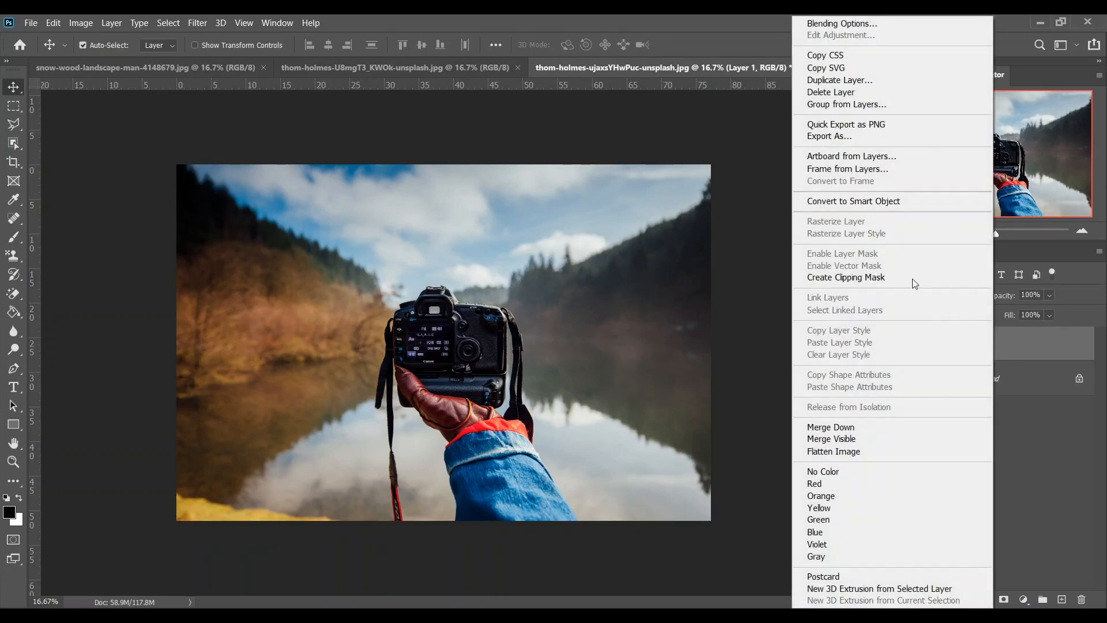
{"action": "left_click", "coordinate": [877, 201]}
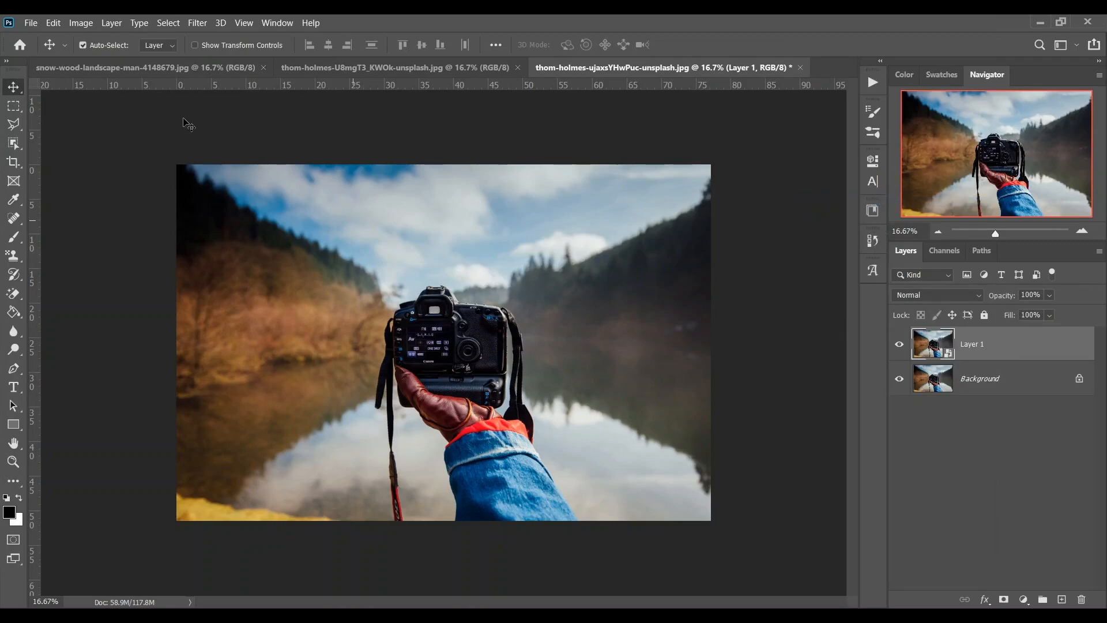
- Open the Camera Raw Filter on the duplicated layer and set Temperature to +5 and Tint to +1
{"action": "left_click", "coordinate": [198, 22]}
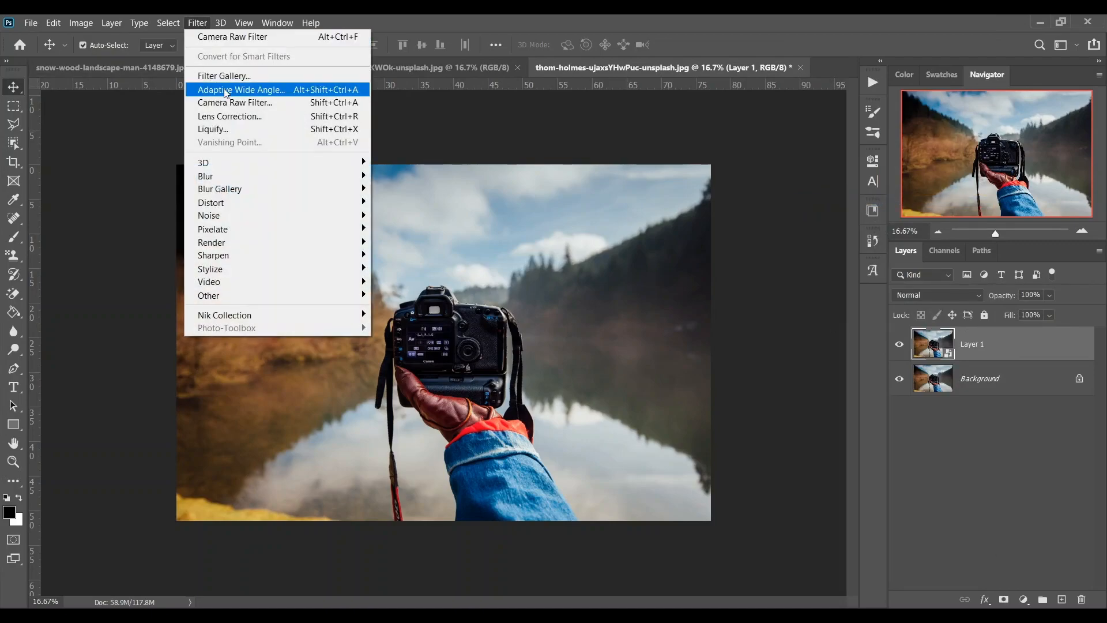
{"action": "left_click", "coordinate": [261, 110]}
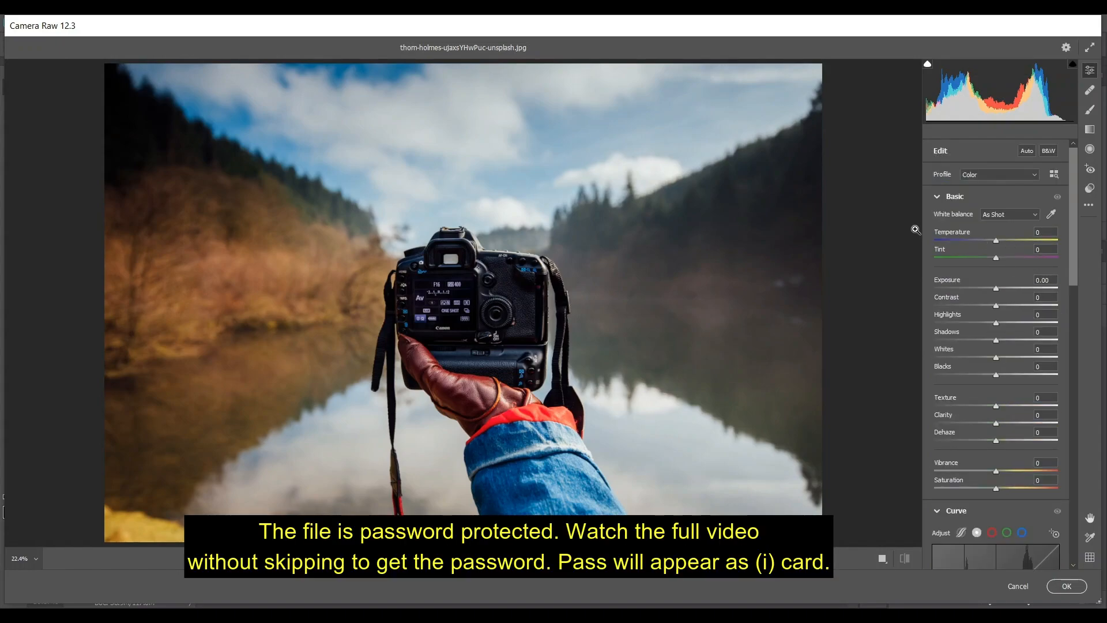
{"action": "left_click_drag", "start_coordinate": [995, 246], "coordinate": [995, 258]}
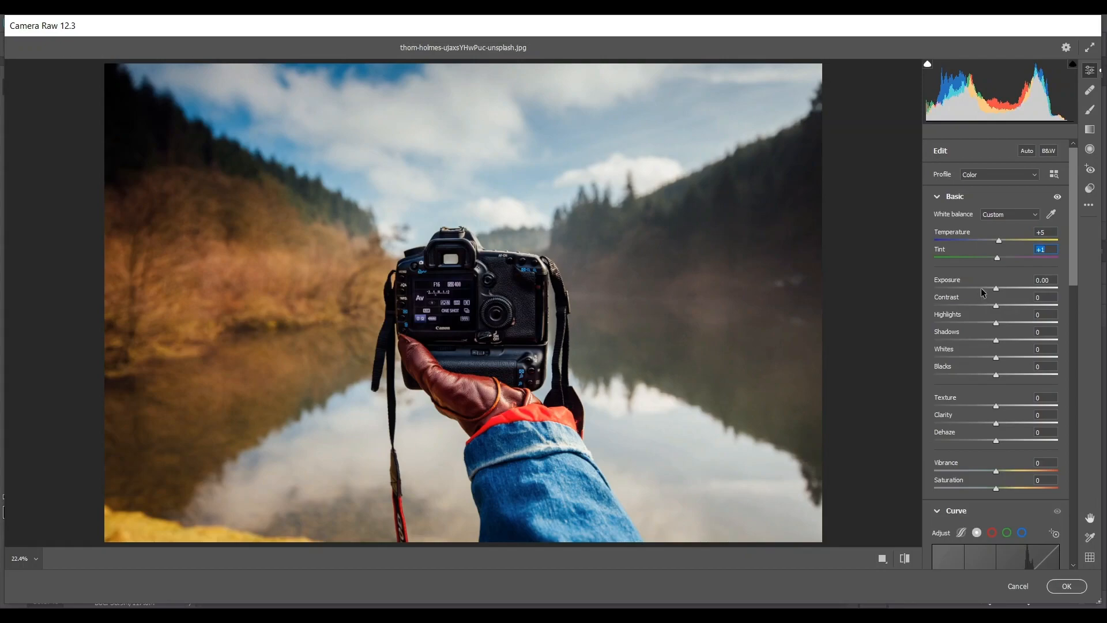
- Set Contrast to +15 and Highlights to -27 in the basic adjustments
{"action": "left_click", "coordinate": [1008, 303]}
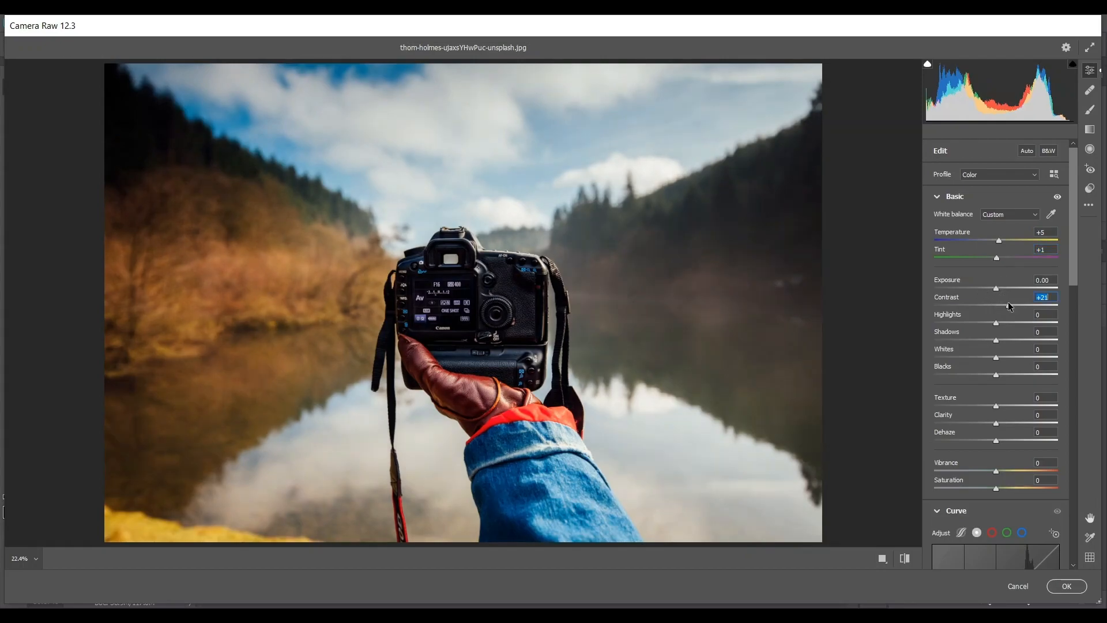
{"action": "left_click_drag", "start_coordinate": [1006, 302], "coordinate": [1005, 302]}
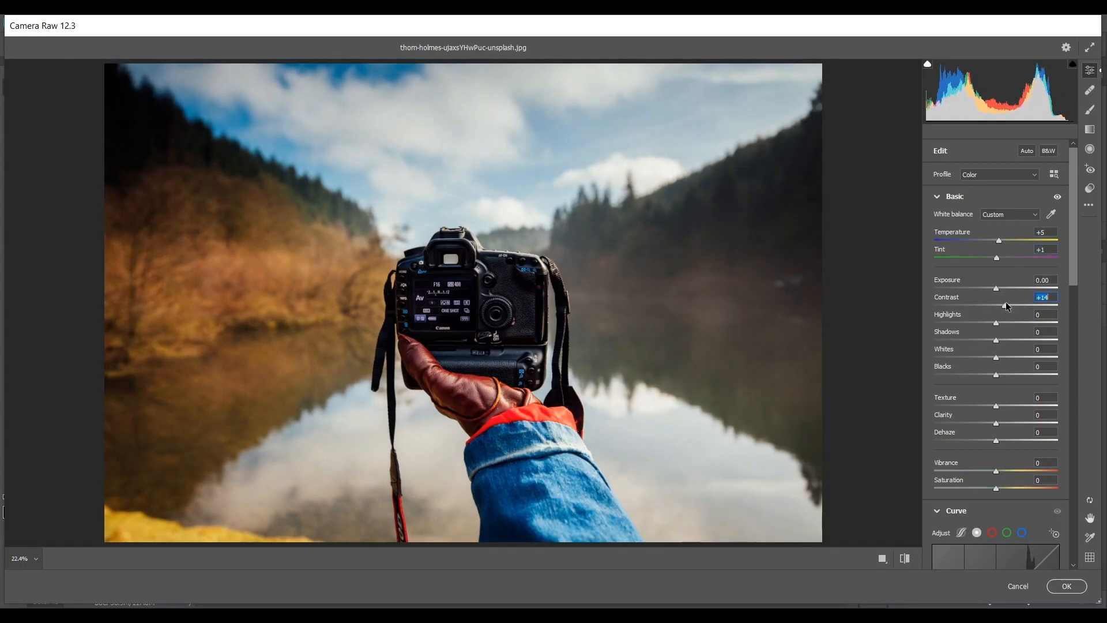
{"action": "left_click", "coordinate": [980, 321]}
{"action": "left_click_drag", "start_coordinate": [976, 321], "coordinate": [976, 324]}
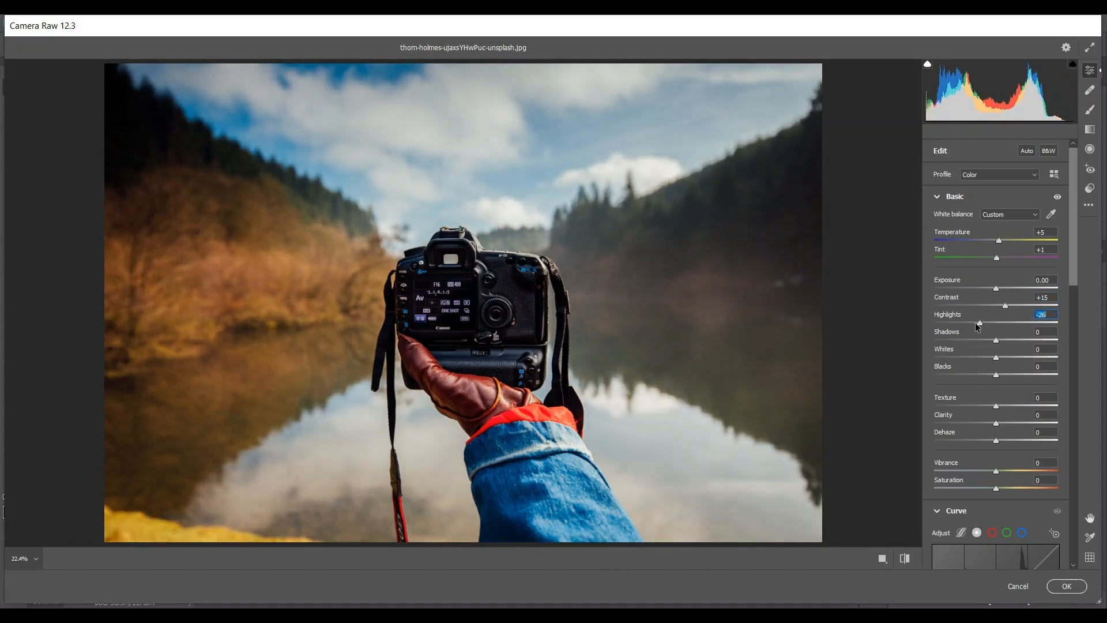
- Set Shadows to -3, Whites to +9 and Blacks to -15
{"action": "left_click", "coordinate": [997, 337]}
{"action": "key", "text": "Down"}
{"action": "key", "text": "Down"}
{"action": "left_click", "coordinate": [1000, 358]}
{"action": "left_click_drag", "start_coordinate": [999, 357], "coordinate": [1000, 358]}
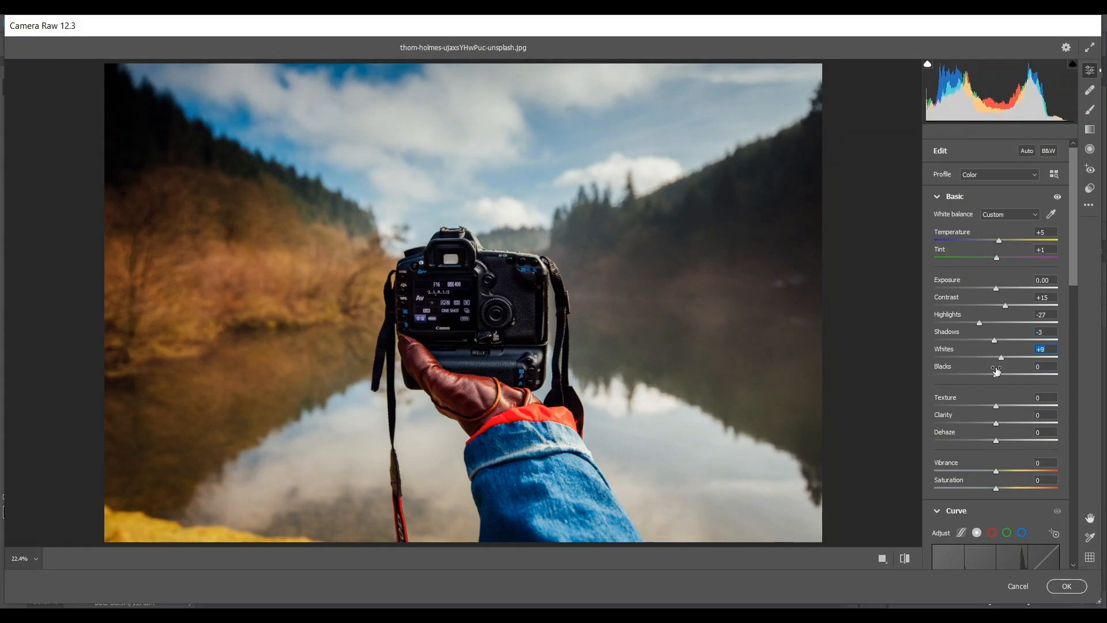
{"action": "left_click", "coordinate": [983, 375]}
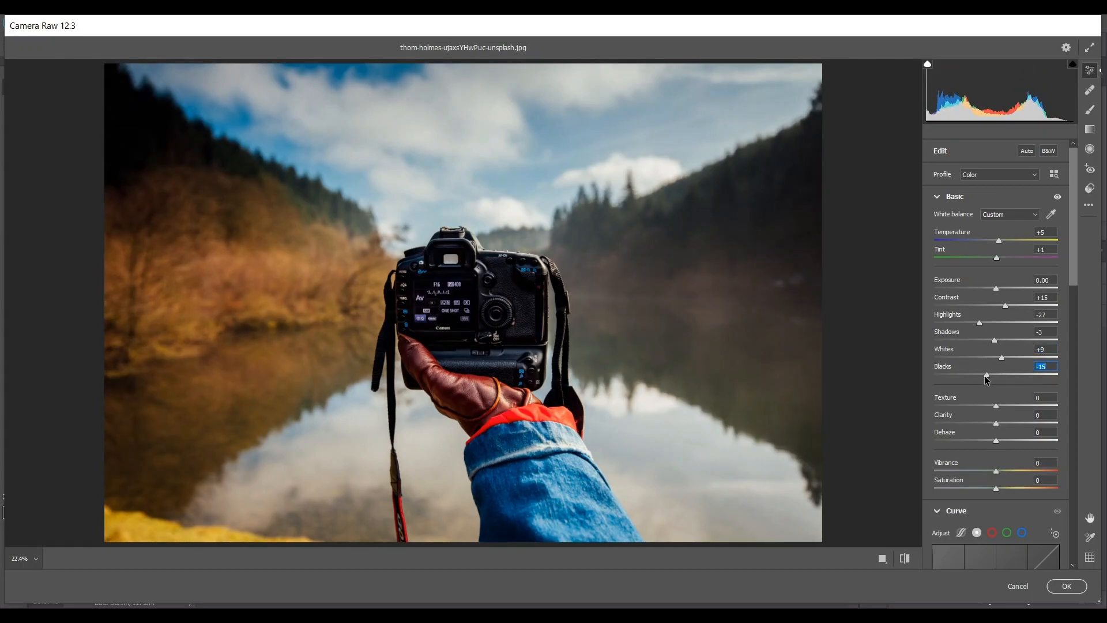
- Set Clarity to +19 and Dehaze to +10
{"action": "left_click_drag", "start_coordinate": [1004, 421], "coordinate": [1009, 422]}
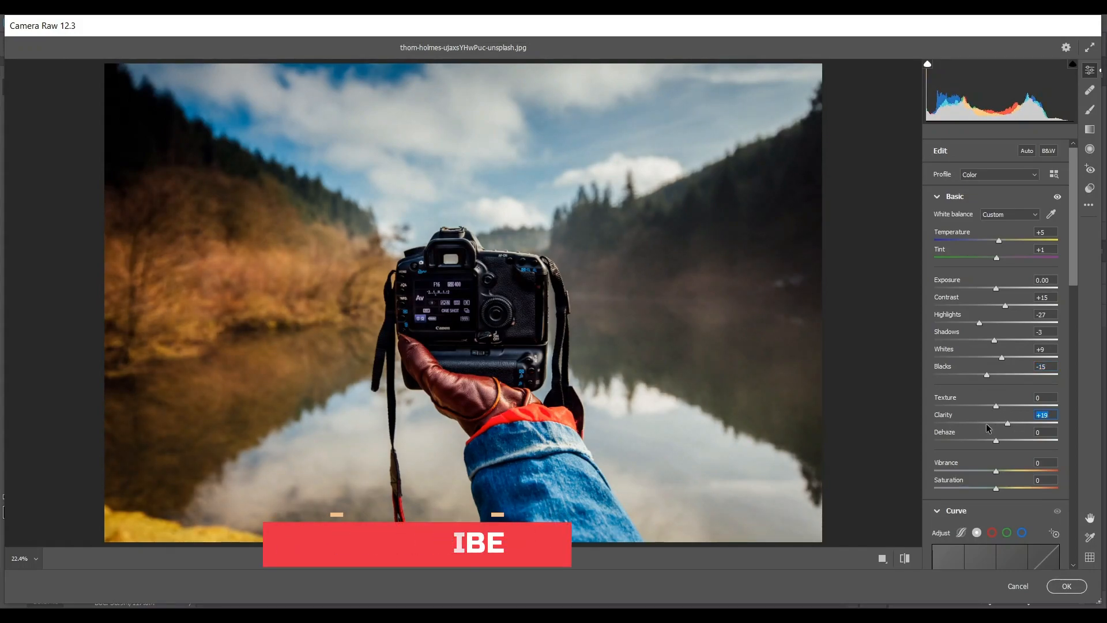
{"action": "left_click", "coordinate": [1006, 442]}
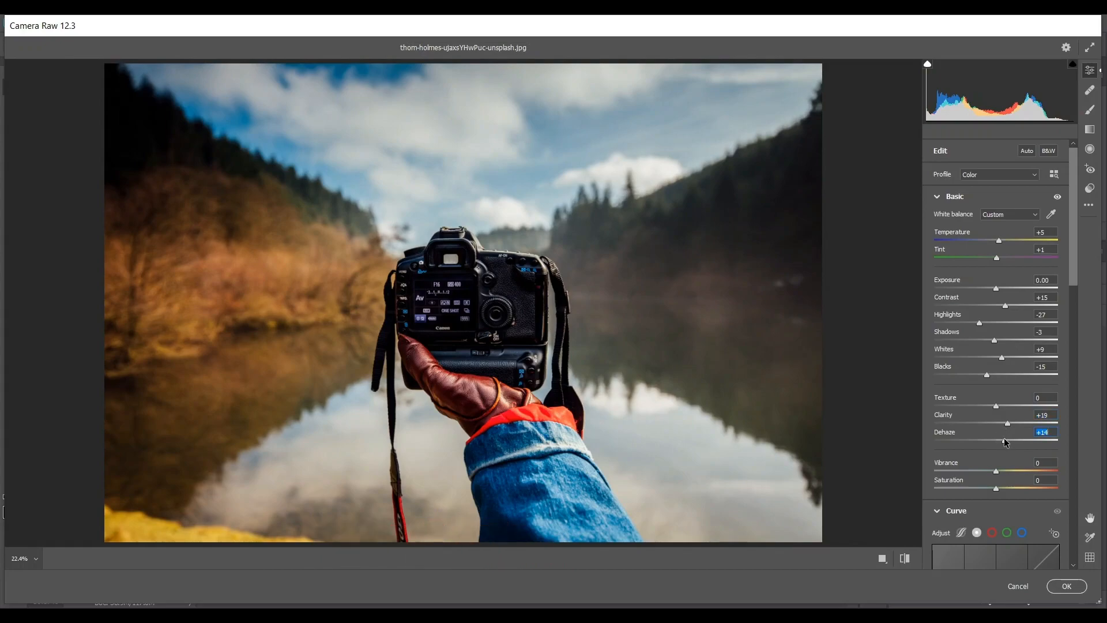
{"action": "left_click_drag", "start_coordinate": [1006, 441], "coordinate": [1004, 442]}
- Set Vibrance to +20 and the overall Saturation to -5
{"action": "left_click", "coordinate": [1006, 471]}
{"action": "left_click_drag", "start_coordinate": [1006, 471], "coordinate": [1009, 470]}
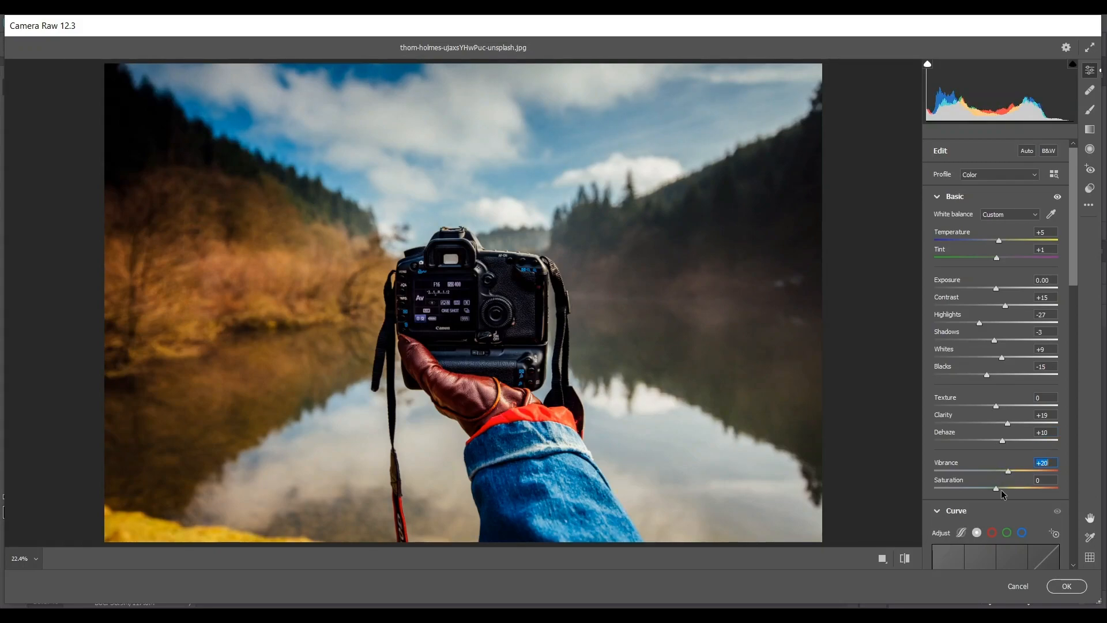
{"action": "left_click", "coordinate": [996, 487]}
- Raise the black point of the tone curve to output 7 at input 0
{"action": "left_click_drag", "start_coordinate": [1072, 194], "coordinate": [1074, 278]}
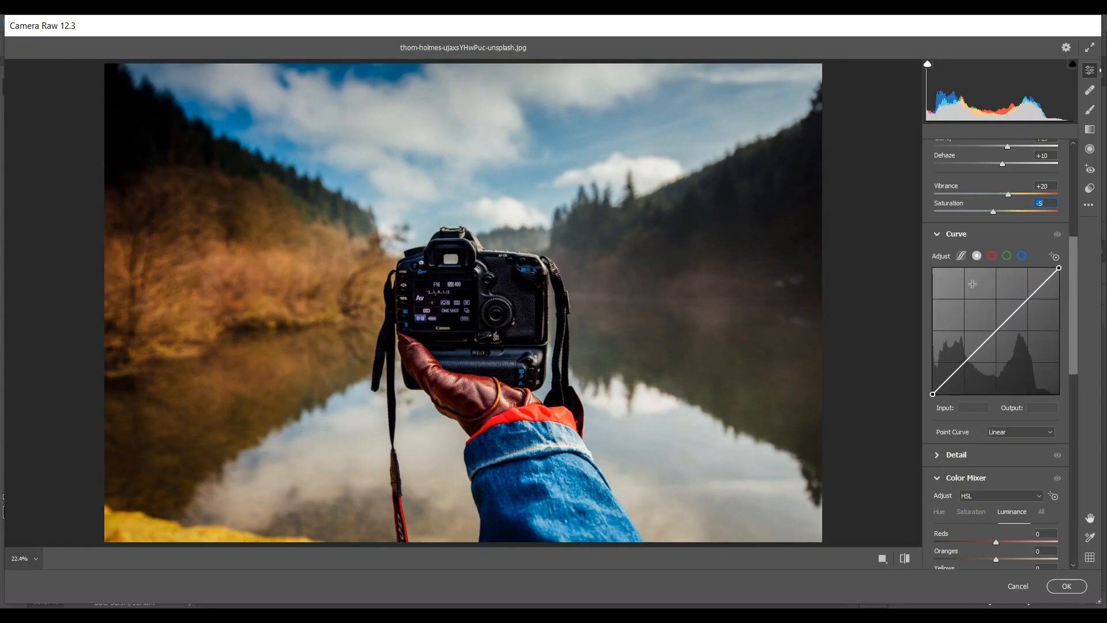
{"action": "left_click", "coordinate": [933, 394]}
{"action": "left_click_drag", "start_coordinate": [932, 393], "coordinate": [930, 387]}
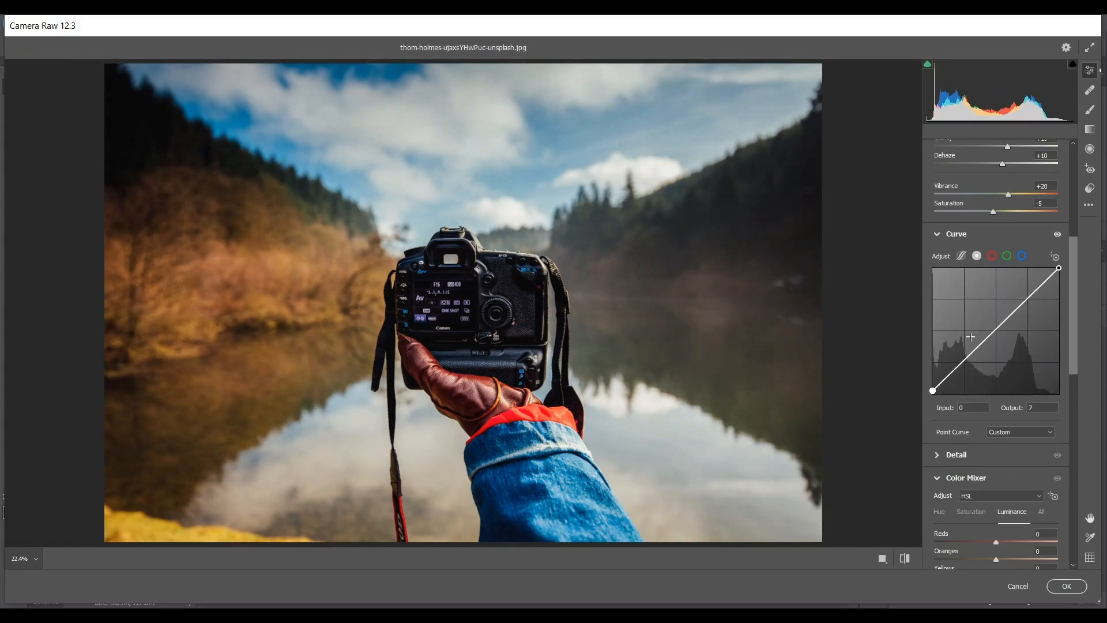
- Add a point in the upper part of the tone curve at input 189 and raise its output to 197
{"action": "left_click_drag", "start_coordinate": [998, 324], "coordinate": [1026, 304]}
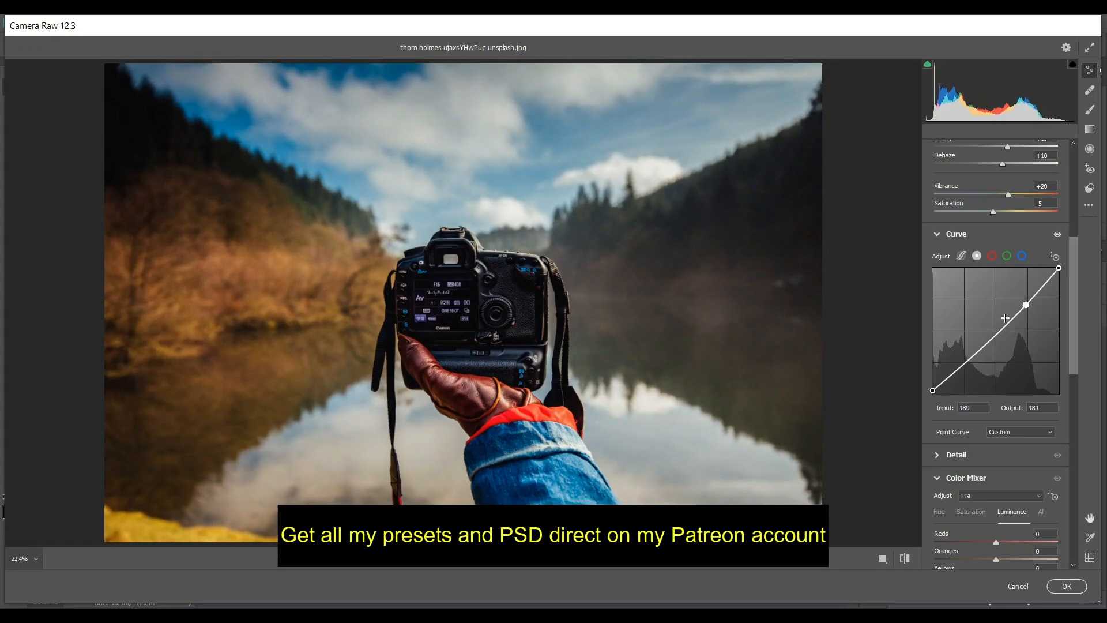
{"action": "key", "text": "Up"}
{"action": "key", "text": "Up"}
{"action": "key", "text": "Up"}
{"action": "key", "text": "Up"}
{"action": "key", "text": "Up"}
{"action": "key", "text": "Up"}
{"action": "key", "text": "Up"}
{"action": "key", "text": "Up"}
{"action": "key", "text": "Up"}
{"action": "key", "text": "Up"}
{"action": "key", "text": "Up"}
{"action": "key", "text": "Up"}
{"action": "key", "text": "Up"}
{"action": "key", "text": "Up"}
{"action": "key", "text": "Up"}
{"action": "key", "text": "Up"}
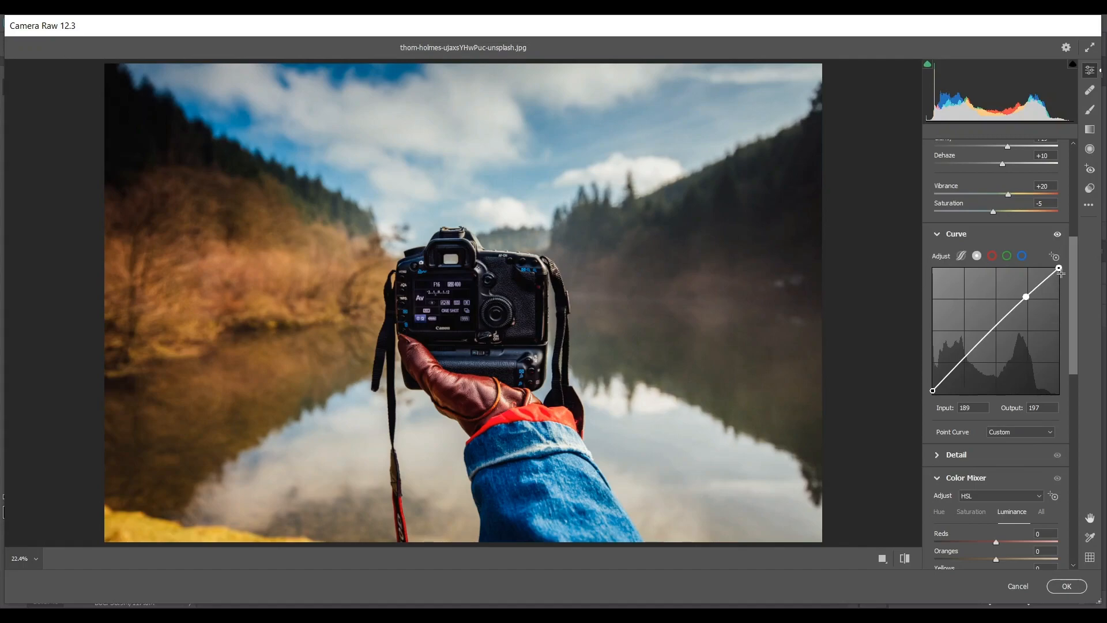
- Set Sharpening to 17, Noise Reduction to 27 and Color Noise Reduction to 36 in the detail settings
{"action": "scroll", "coordinate": [1074, 302], "scroll_direction": "down", "scroll_amount": 5}
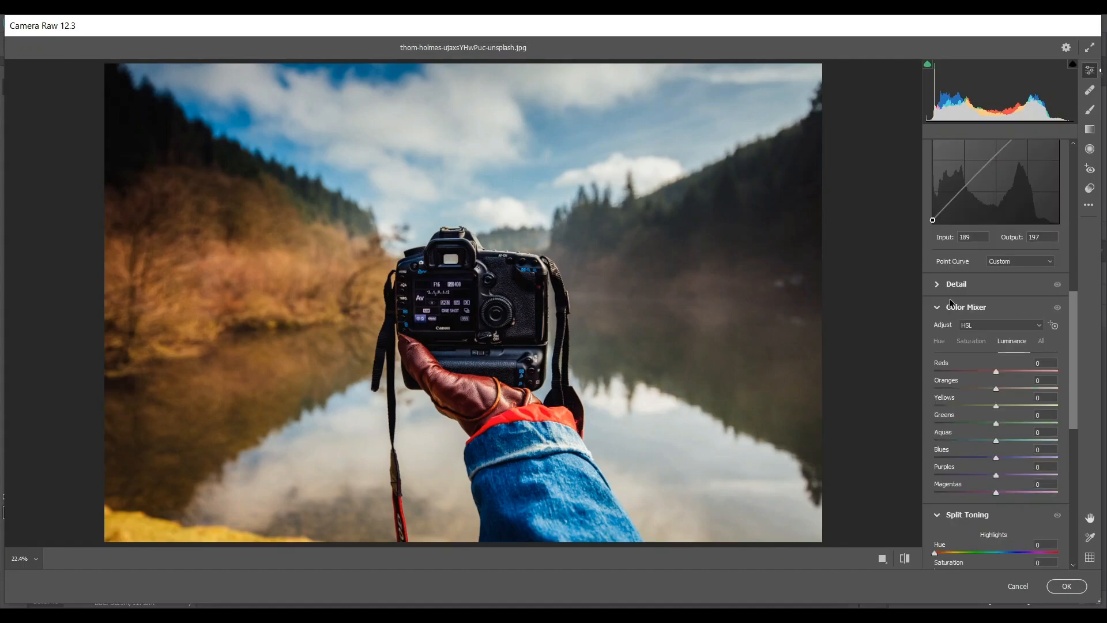
{"action": "left_click", "coordinate": [954, 285]}
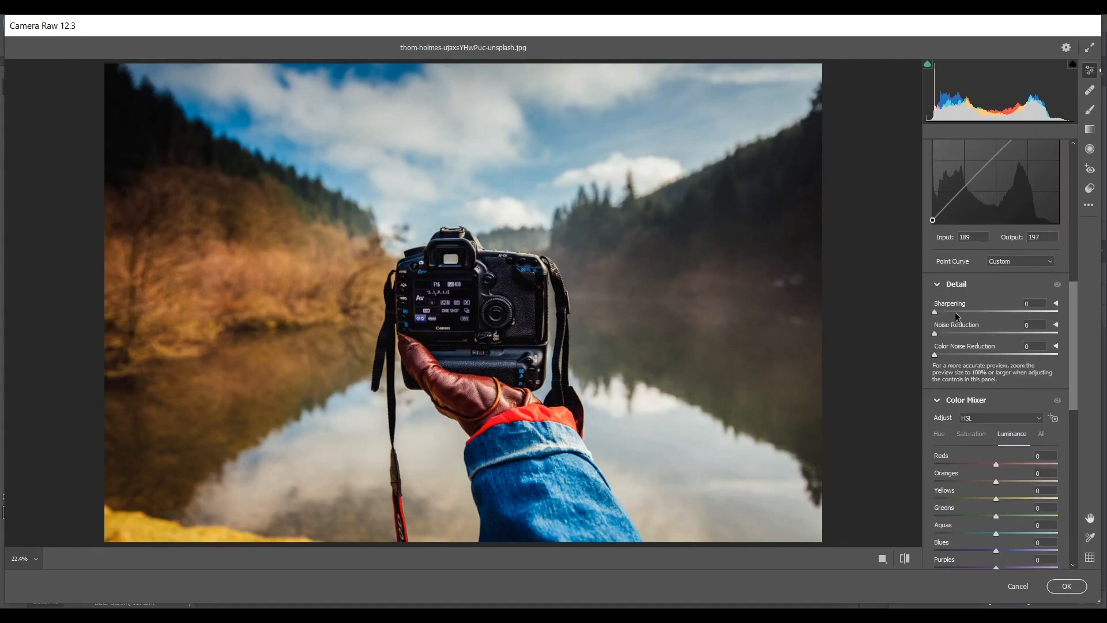
{"action": "left_click", "coordinate": [954, 311]}
{"action": "left_click_drag", "start_coordinate": [952, 309], "coordinate": [947, 310]}
{"action": "left_click", "coordinate": [965, 333]}
{"action": "left_click_drag", "start_coordinate": [969, 331], "coordinate": [969, 331]}
{"action": "left_click", "coordinate": [958, 354]}
{"action": "left_click_drag", "start_coordinate": [958, 353], "coordinate": [980, 358]}
- Shift the Color Mixer hues: Reds +62, Oranges -20, Aquas -50 and Blues -33
{"action": "left_click_drag", "start_coordinate": [1072, 304], "coordinate": [1071, 348]}
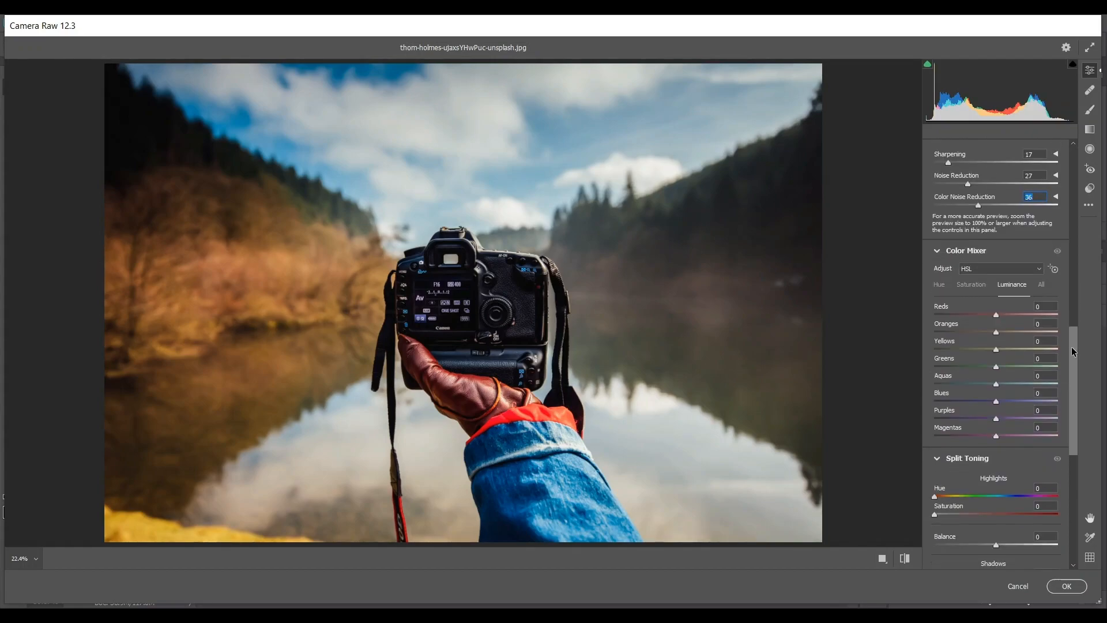
{"action": "left_click", "coordinate": [940, 285]}
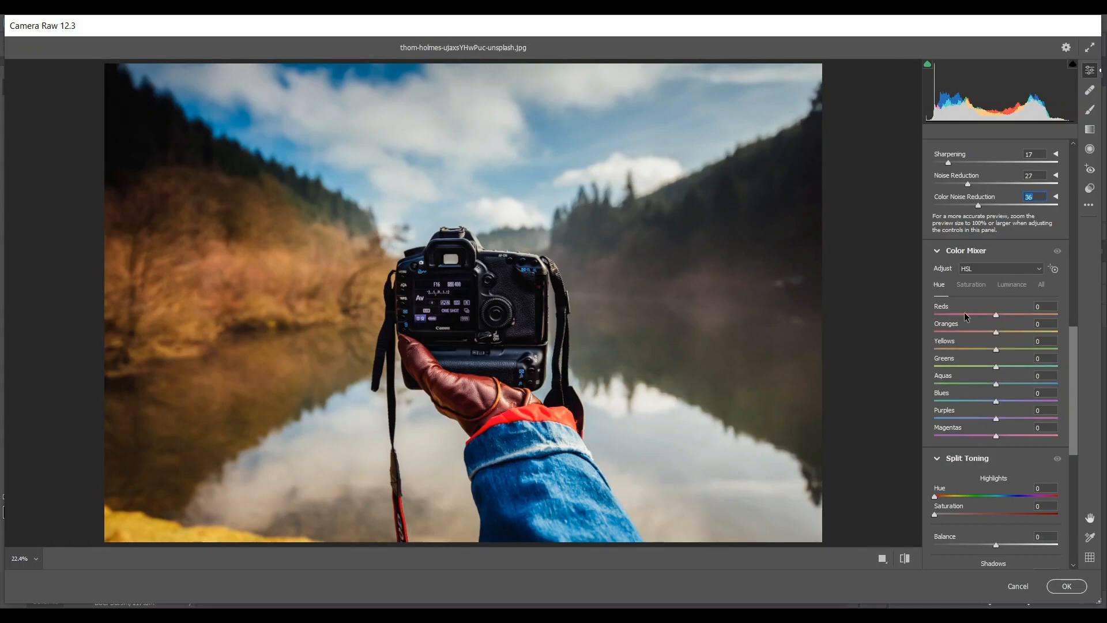
{"action": "mouse_move", "coordinate": [995, 315]}
{"action": "left_mouse_down"}
{"action": "mouse_move", "coordinate": [1033, 312]}
{"action": "mouse_move", "coordinate": [981, 329]}
{"action": "left_mouse_up"}
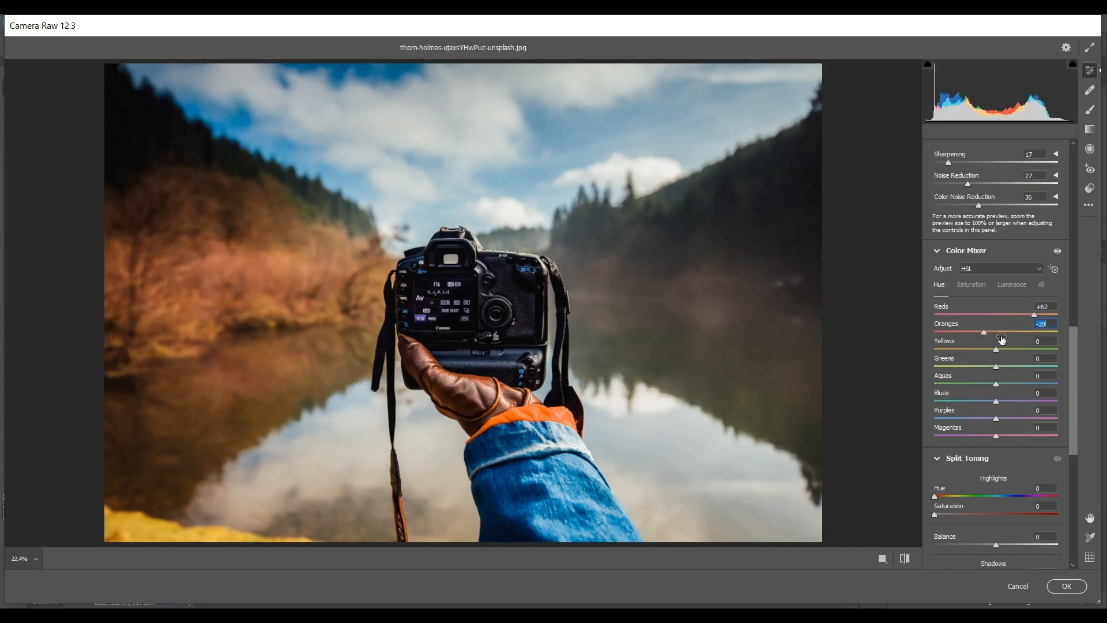
{"action": "left_click_drag", "start_coordinate": [995, 384], "coordinate": [969, 390]}
{"action": "left_click_drag", "start_coordinate": [996, 401], "coordinate": [976, 401]}
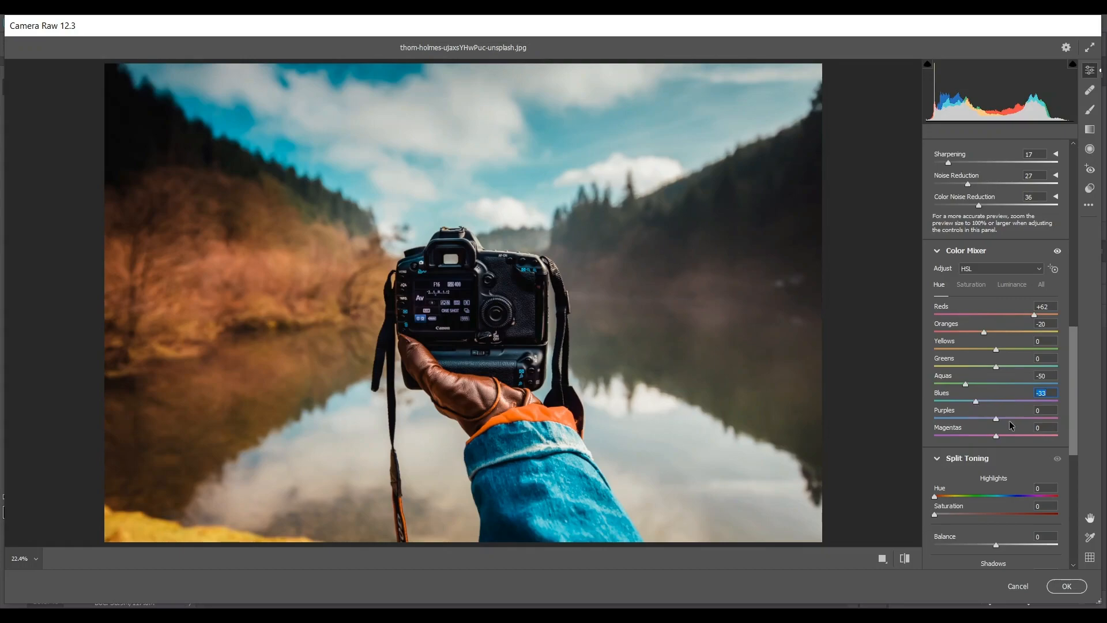
- Set the Color Mixer saturation of Reds to +67, Oranges to +37 and Yellows to -57
{"action": "left_click", "coordinate": [982, 288]}
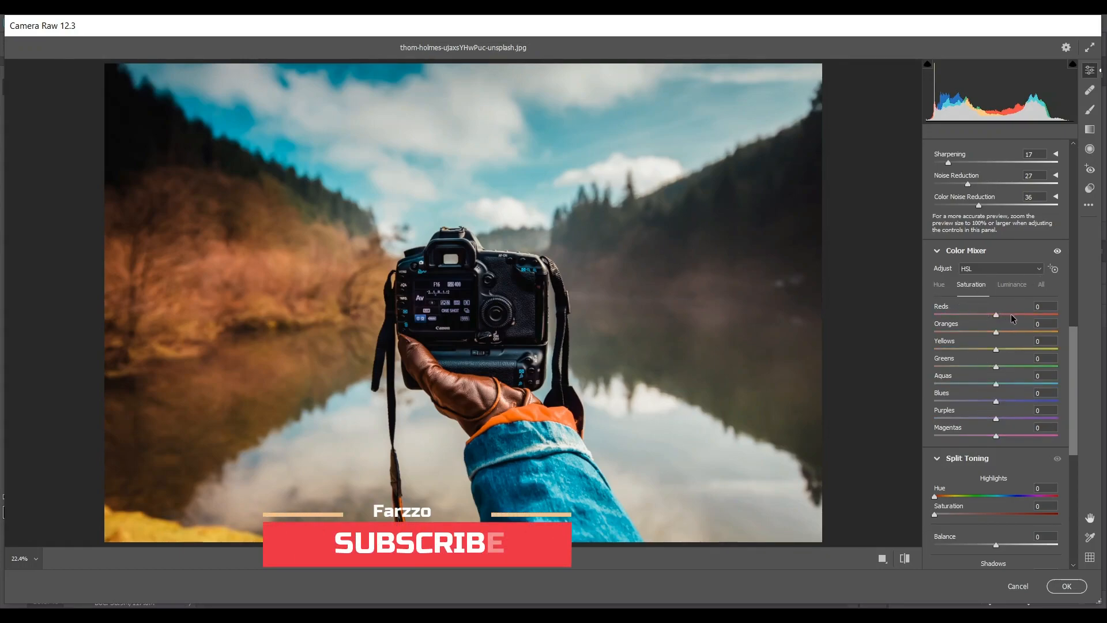
{"action": "left_click_drag", "start_coordinate": [1012, 315], "coordinate": [1036, 317]}
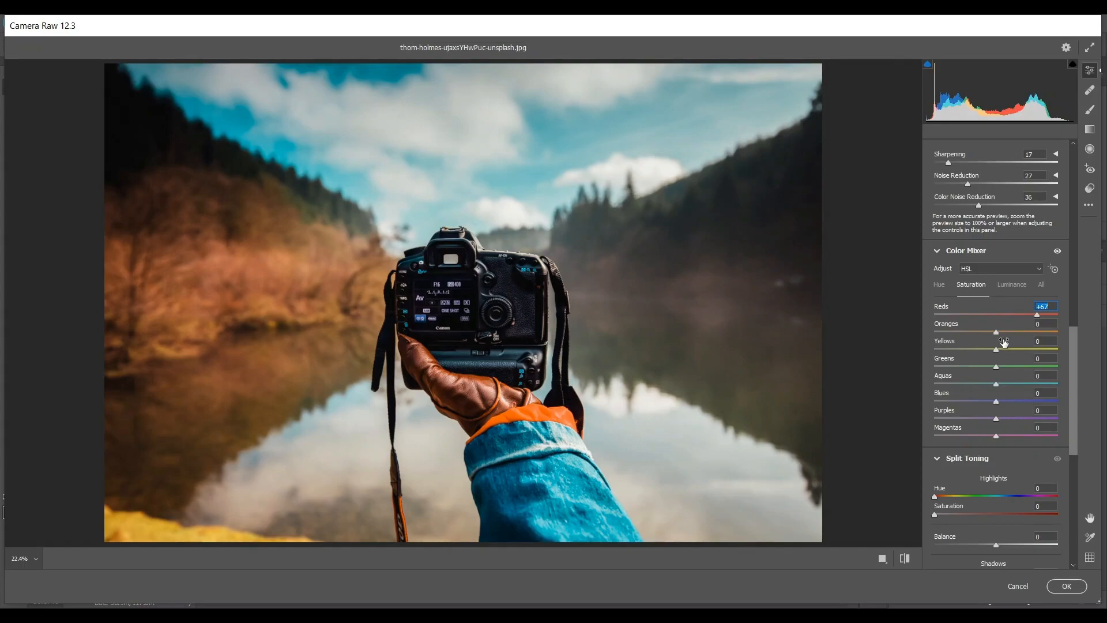
{"action": "left_click_drag", "start_coordinate": [1014, 328], "coordinate": [1018, 332]}
{"action": "left_click", "coordinate": [972, 348]}
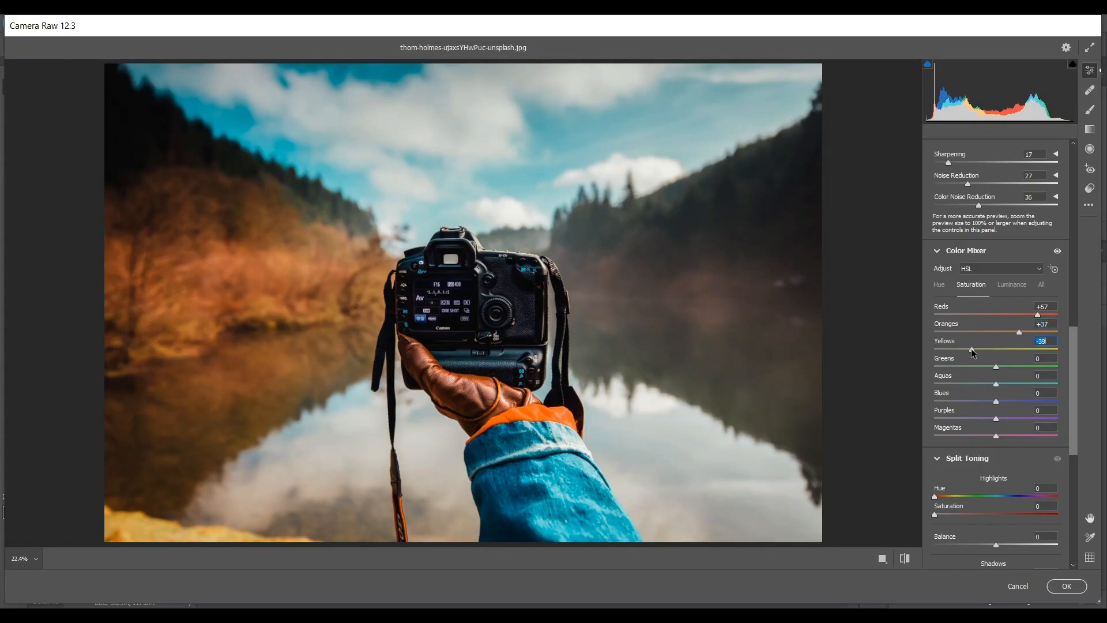
{"action": "left_click_drag", "start_coordinate": [962, 349], "coordinate": [960, 349]}
- Set the Color Mixer saturation of Greens to -84, Aquas to -62 and Blues to -57, and reduce the Purples
{"action": "left_click_drag", "start_coordinate": [996, 367], "coordinate": [943, 369]}
{"action": "left_click_drag", "start_coordinate": [975, 383], "coordinate": [965, 384]}
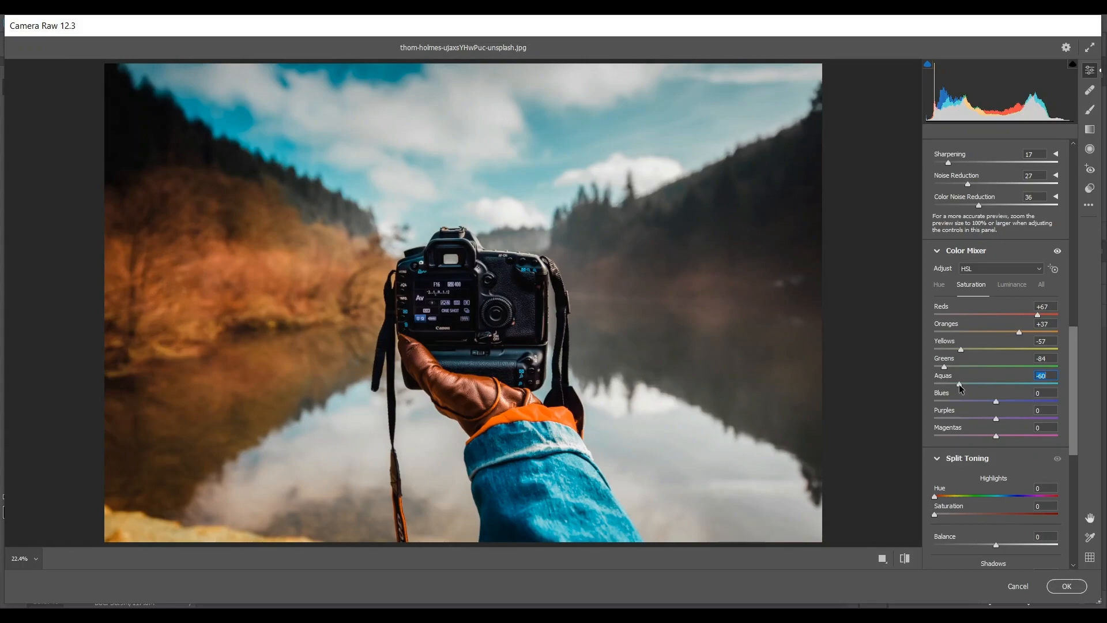
{"action": "mouse_move", "coordinate": [960, 385]}
{"action": "left_mouse_down"}
{"action": "mouse_move", "coordinate": [990, 404]}
{"action": "mouse_move", "coordinate": [960, 404]}
{"action": "left_mouse_up"}
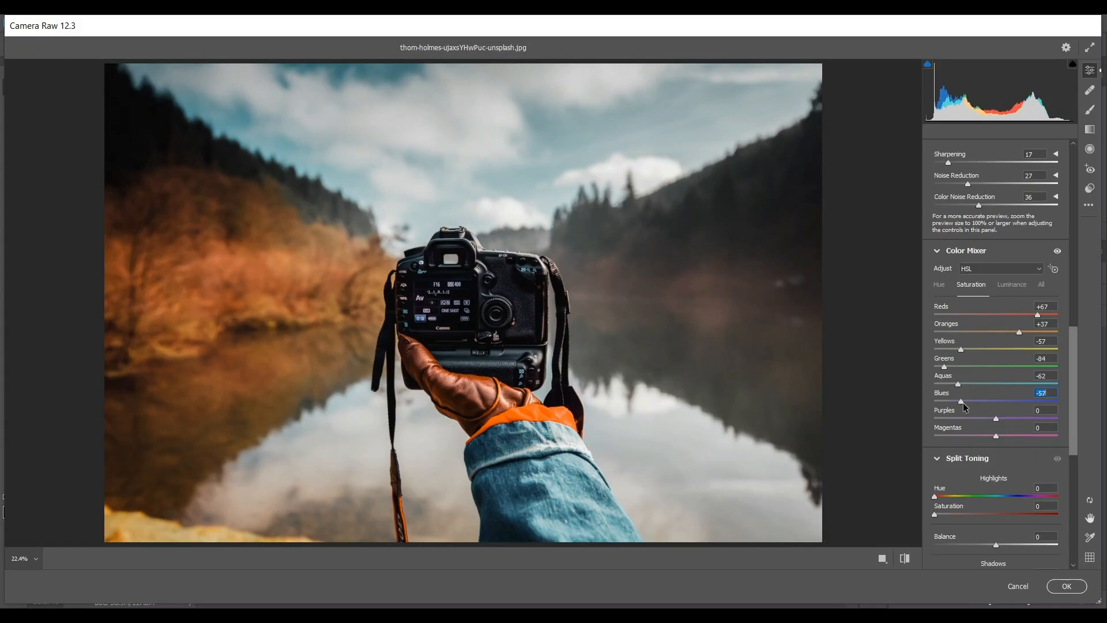
{"action": "left_click_drag", "start_coordinate": [994, 418], "coordinate": [964, 416]}
- Set the Color Mixer luminance of Reds to +45, Oranges to +19 and Yellows to -22
{"action": "left_click", "coordinate": [1011, 285]}
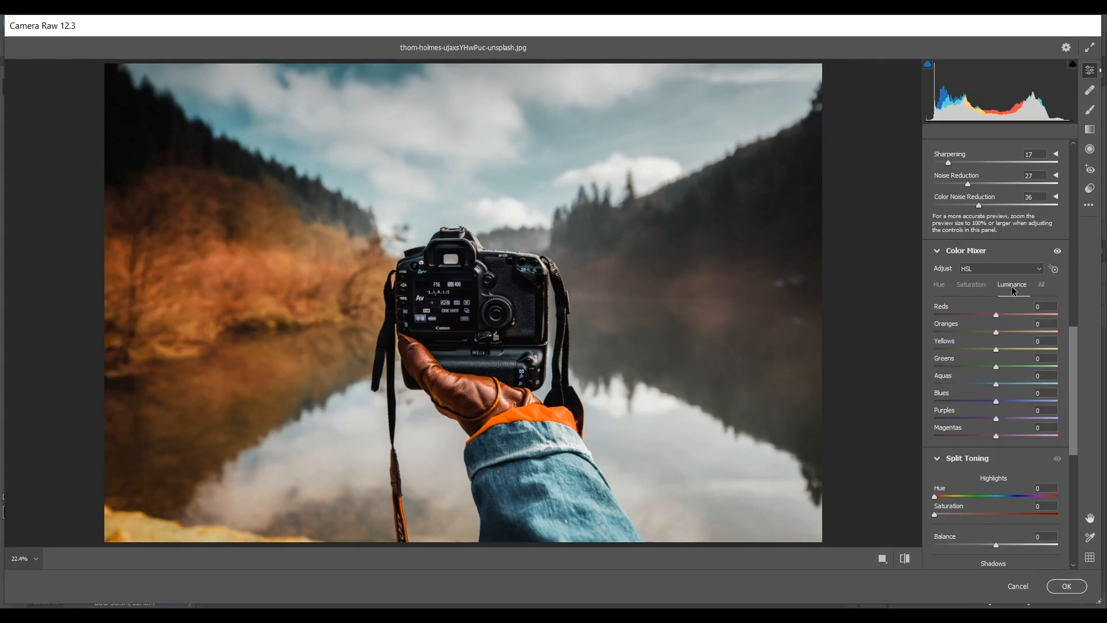
{"action": "left_click_drag", "start_coordinate": [1005, 312], "coordinate": [1013, 313]}
{"action": "left_click_drag", "start_coordinate": [1025, 314], "coordinate": [982, 348]}
{"action": "left_click", "coordinate": [1004, 330]}
{"action": "left_click_drag", "start_coordinate": [983, 349], "coordinate": [982, 348]}
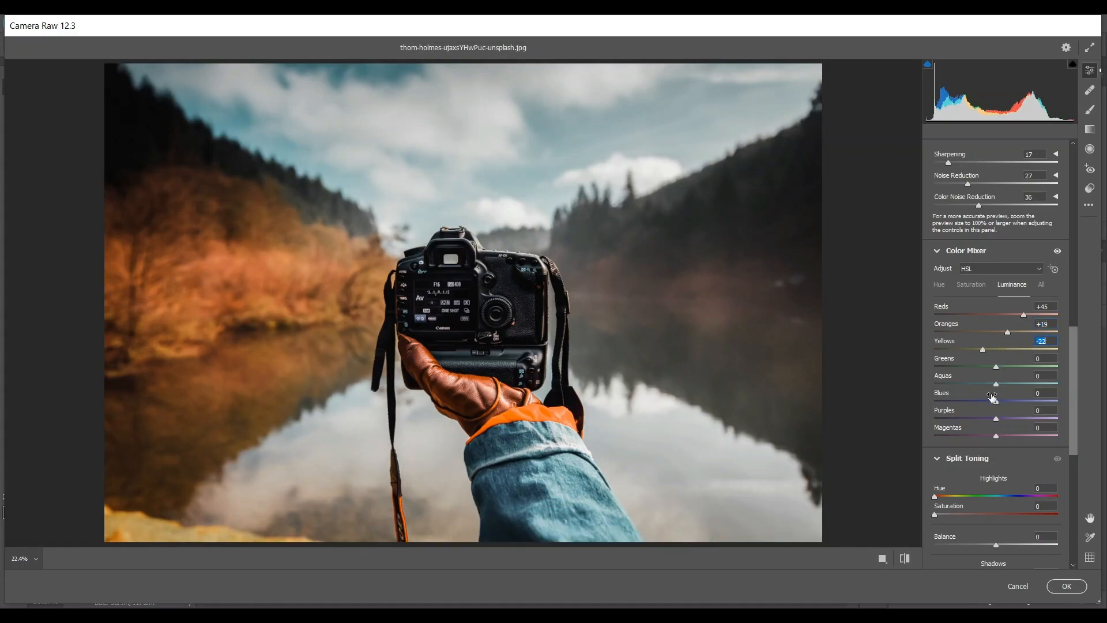
- Set the Color Mixer luminance of Aquas to +19, Blues to -15 and Magentas to +100
{"action": "left_click_drag", "start_coordinate": [996, 384], "coordinate": [1005, 385]}
{"action": "left_click_drag", "start_coordinate": [996, 401], "coordinate": [986, 404]}
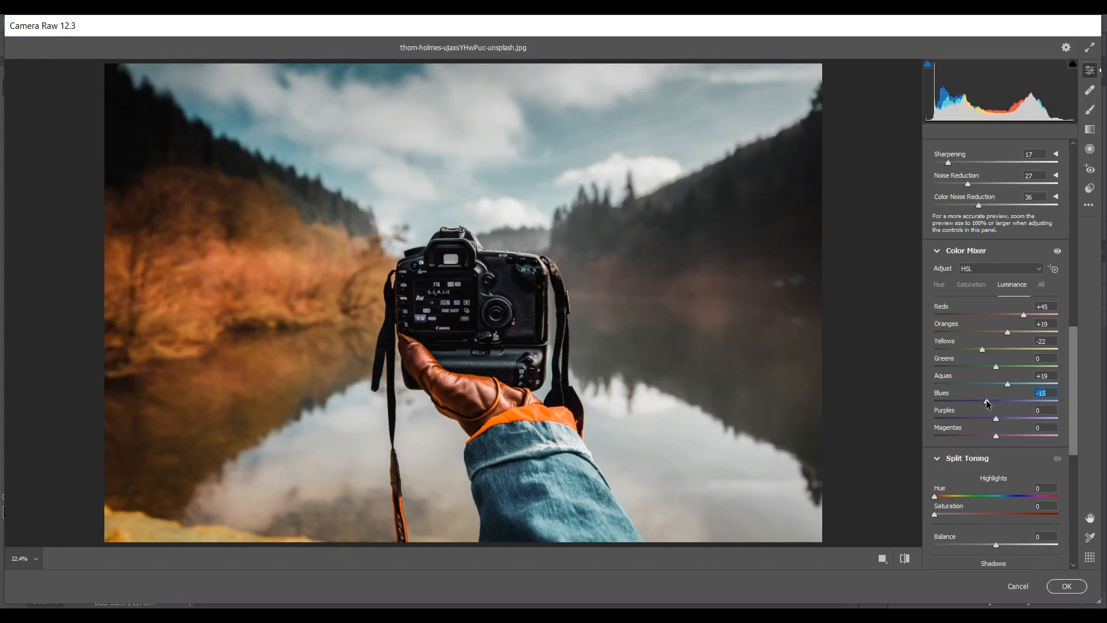
{"action": "left_click", "coordinate": [999, 417]}
{"action": "left_click_drag", "start_coordinate": [1005, 429], "coordinate": [1009, 437]}
- Set the split toning highlights to hue 195 with saturation 0, and the balance to 47
{"action": "left_click_drag", "start_coordinate": [1074, 349], "coordinate": [1070, 400]}
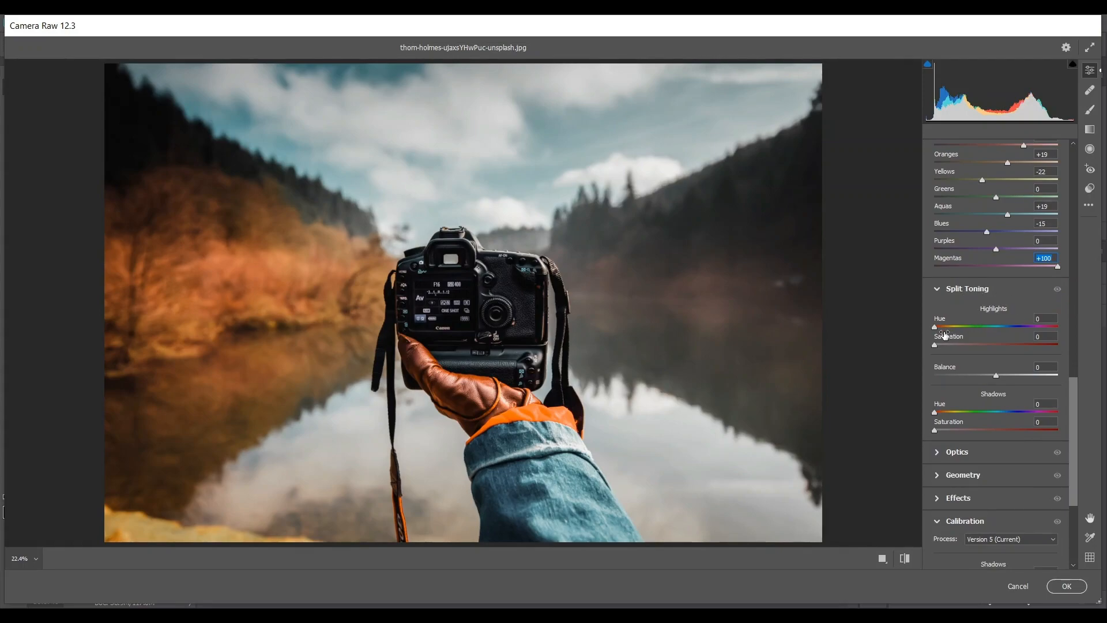
{"action": "left_click_drag", "start_coordinate": [942, 332], "coordinate": [998, 330]}
{"action": "left_click", "coordinate": [956, 345]}
{"action": "left_click_drag", "start_coordinate": [956, 345], "coordinate": [887, 346]}
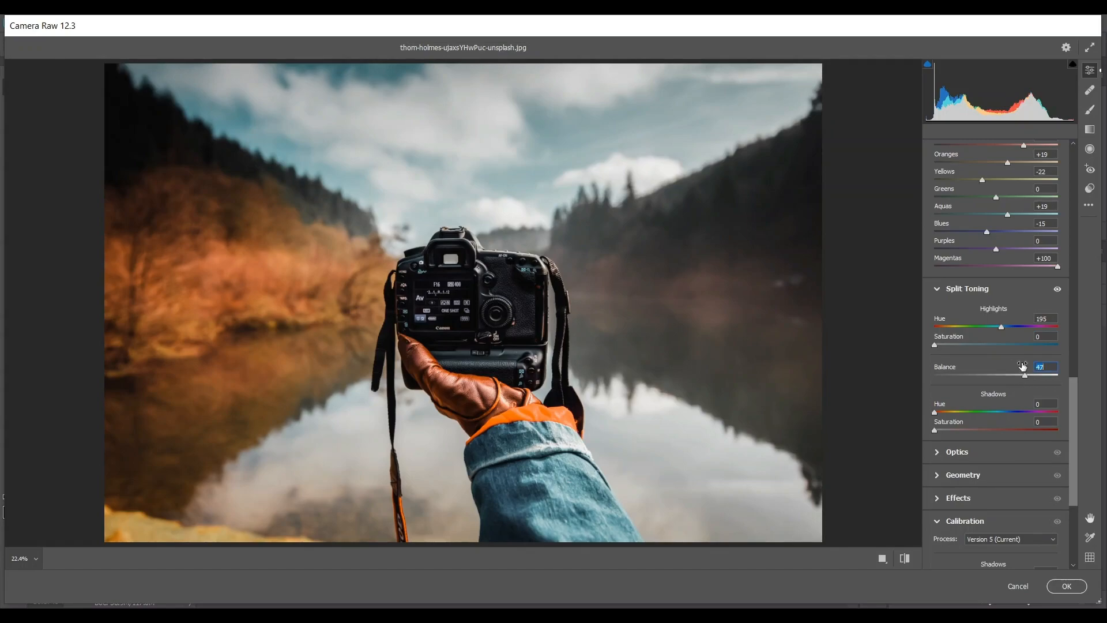
- Set the split toning shadows to hue 161 with saturation 13
{"action": "left_click_drag", "start_coordinate": [934, 413], "coordinate": [998, 413]}
{"action": "key", "text": "Down"}
{"action": "key", "text": "Down"}
{"action": "key", "text": "Down"}
{"action": "key", "text": "Down"}
{"action": "key", "text": "Down"}
{"action": "key", "text": "Down"}
{"action": "key", "text": "Down"}
{"action": "key", "text": "Down"}
{"action": "key", "text": "Down"}
{"action": "key", "text": "Down"}
{"action": "key", "text": "Down"}
{"action": "key", "text": "Down"}
{"action": "key", "text": "Down"}
{"action": "key", "text": "Down"}
{"action": "left_click", "coordinate": [950, 429]}
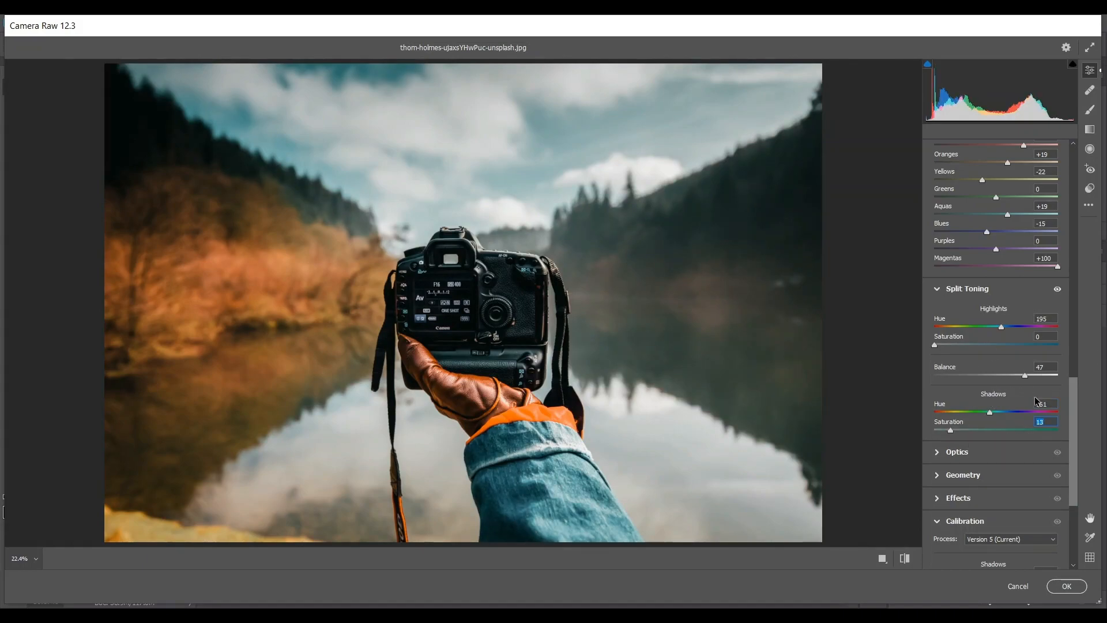
- Compare the original and edited photo in a side-by-side before and after view
{"action": "left_click_drag", "start_coordinate": [1073, 409], "coordinate": [1067, 221]}
{"action": "key", "text": "q"}
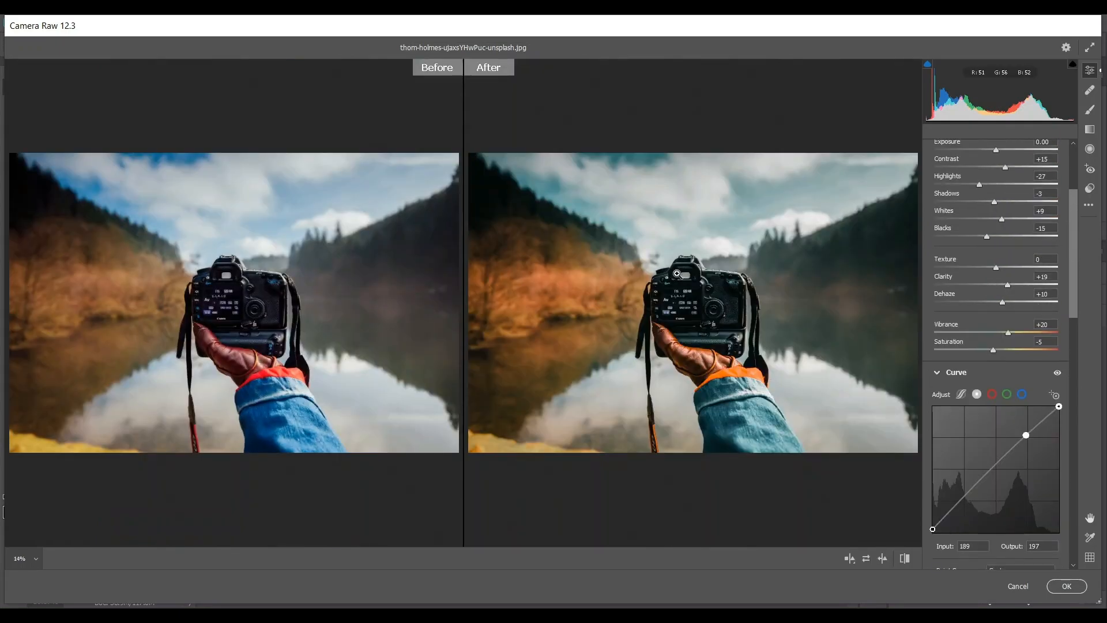
- Apply the Camera Raw adjustments to the lake photo and compare the result with the original by toggling Layer 1's visibility
{"action": "left_click_drag", "start_coordinate": [666, 229], "coordinate": [721, 259]}
{"action": "key", "text": "space"}
{"action": "left_click_drag", "start_coordinate": [686, 358], "coordinate": [616, 333]}
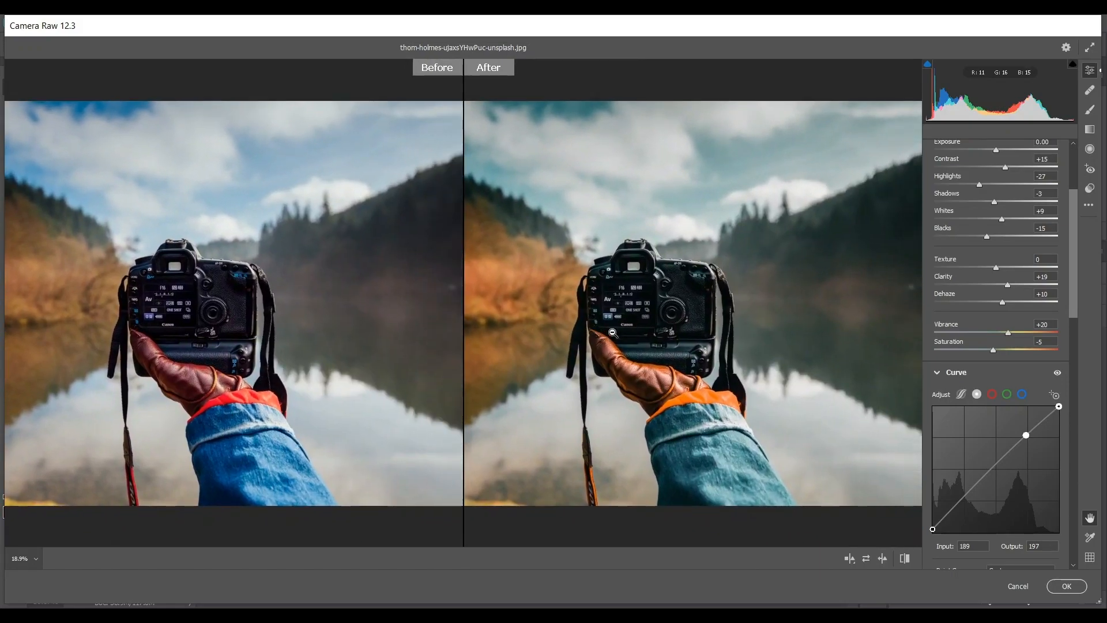
{"action": "left_click", "coordinate": [1066, 587]}
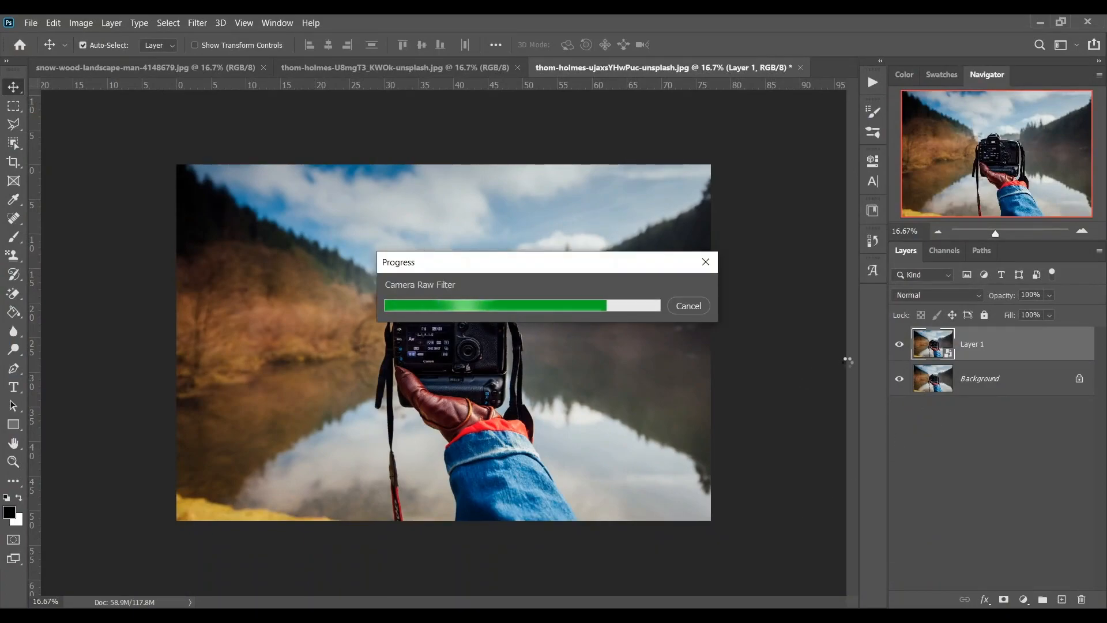
{"action": "left_click", "coordinate": [900, 346]}
{"action": "left_click", "coordinate": [900, 346]}
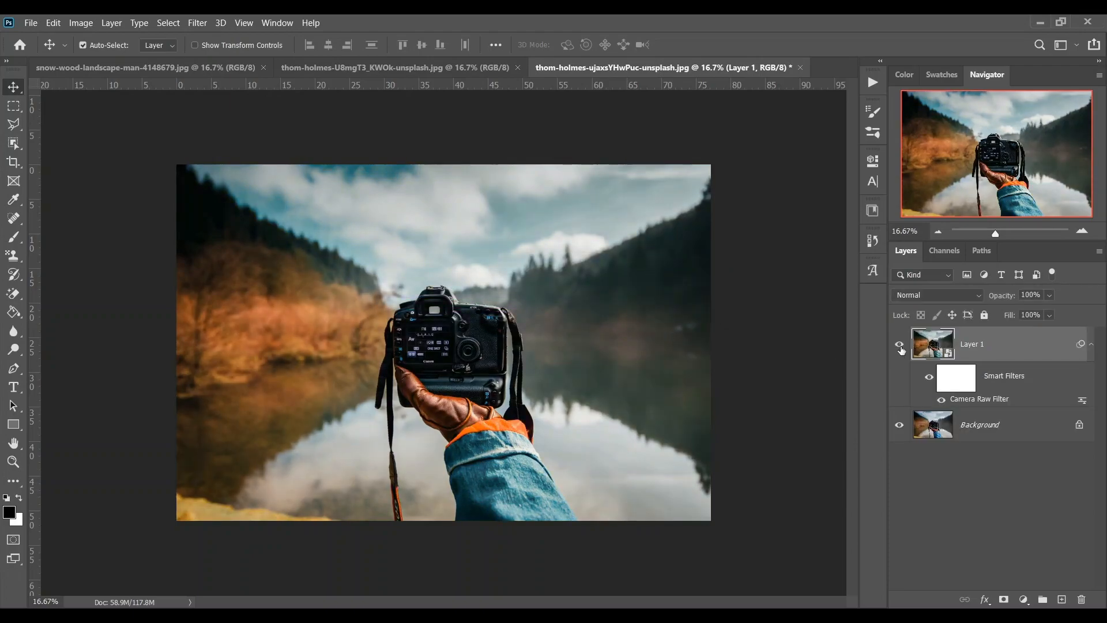
- In the snow-wood-landscape-man photo, duplicate the background layer and reapply the last Camera Raw Filter to the copy
{"action": "left_click", "coordinate": [173, 68]}
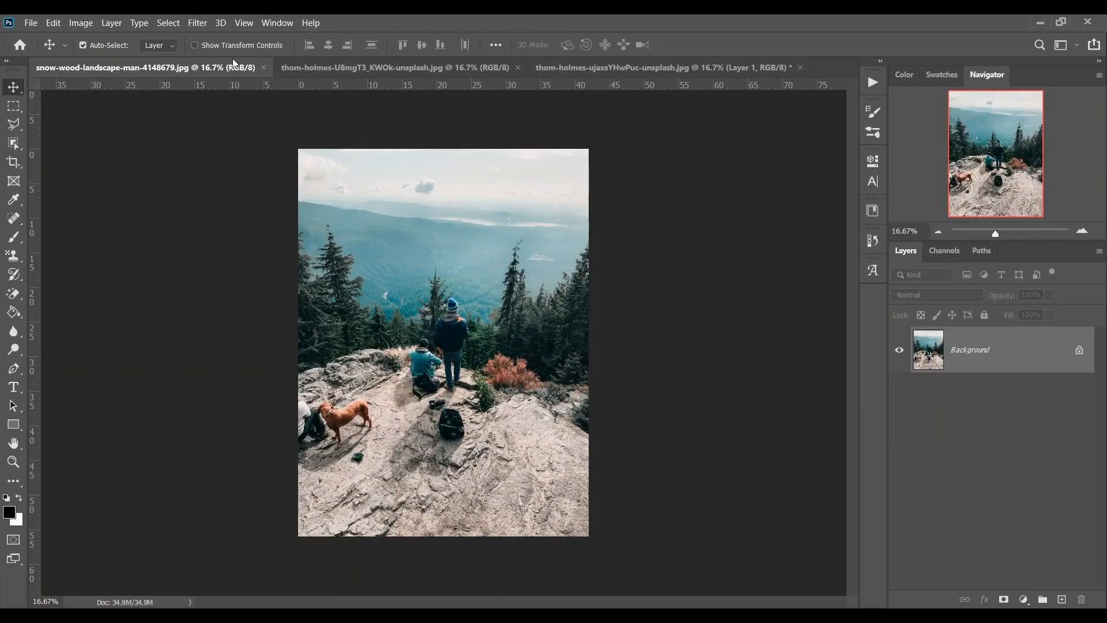
{"action": "key", "text": "ctrl+j"}
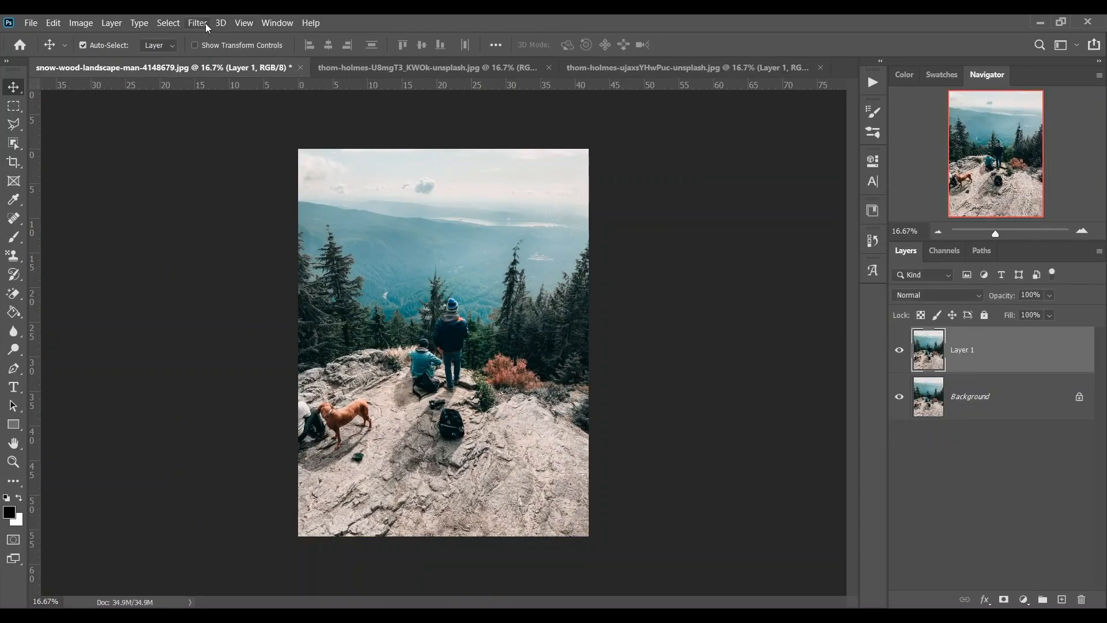
{"action": "left_click", "coordinate": [197, 22]}
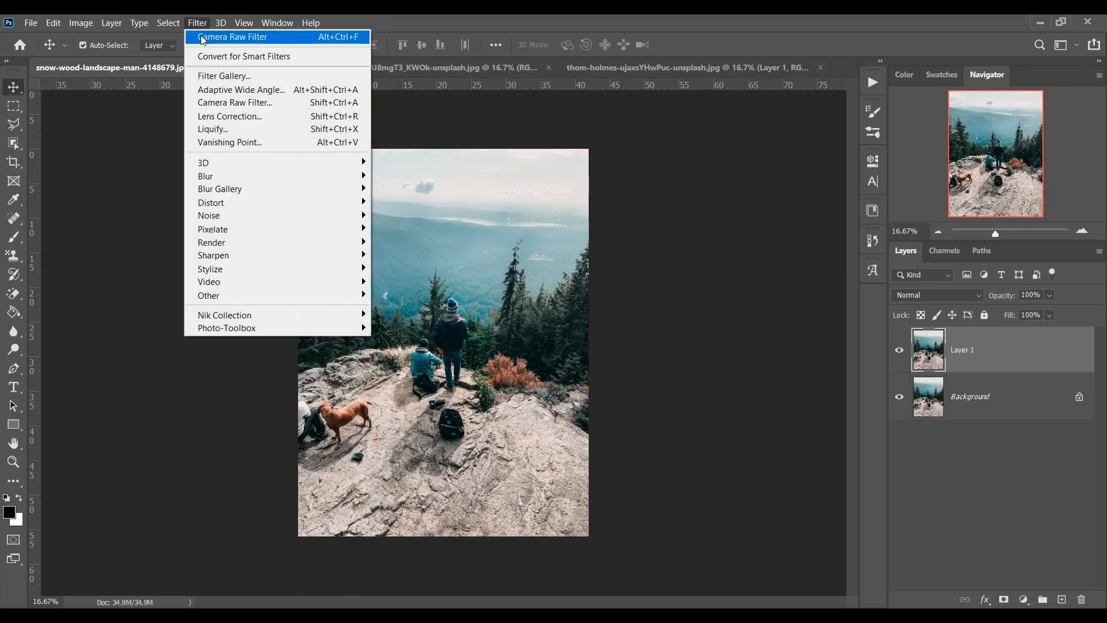
{"action": "left_click", "coordinate": [199, 37]}
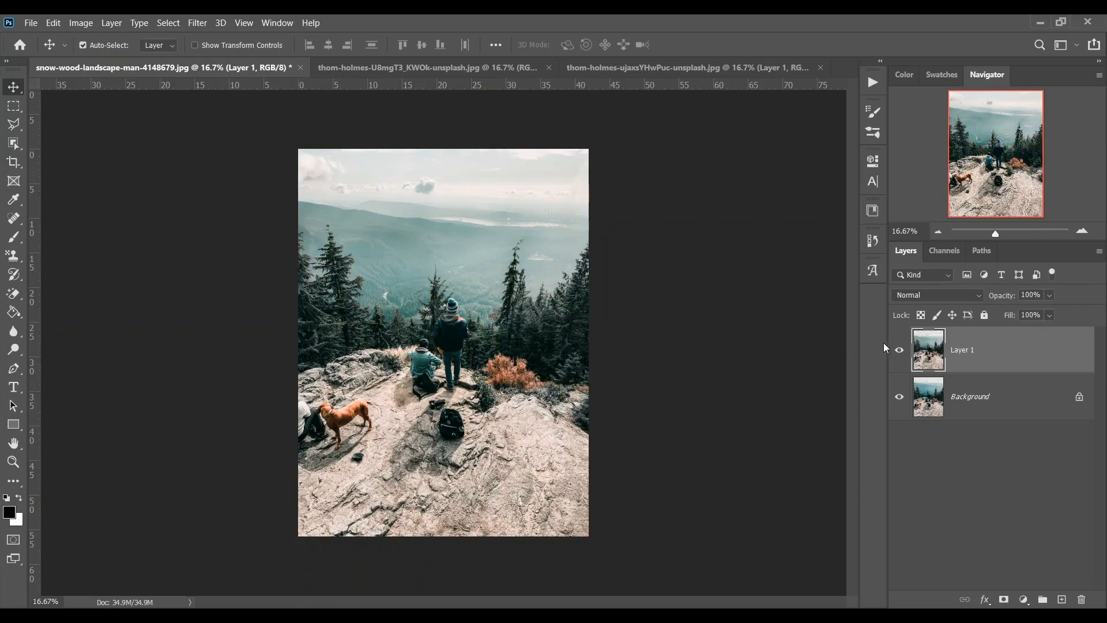
- Compare the mountain landscape before and after grading at 25% zoom by toggling Layer 1's visibility
{"action": "left_click", "coordinate": [898, 351]}
{"action": "key", "text": "ctrl+plus"}
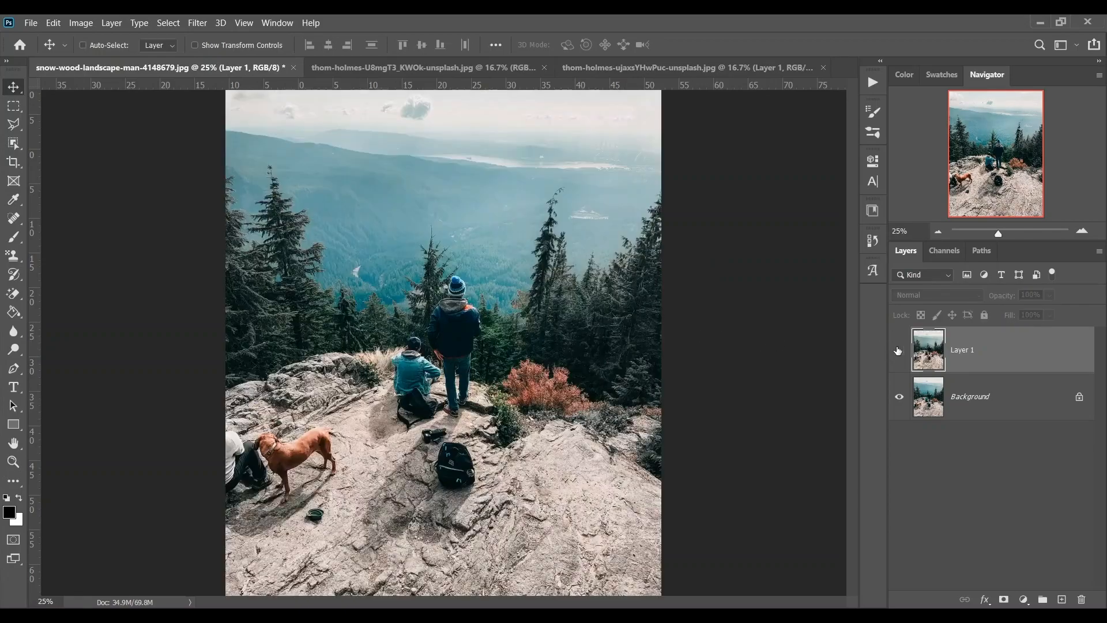
{"action": "left_click", "coordinate": [898, 351]}
{"action": "left_click", "coordinate": [898, 350]}
{"action": "left_click", "coordinate": [897, 350]}
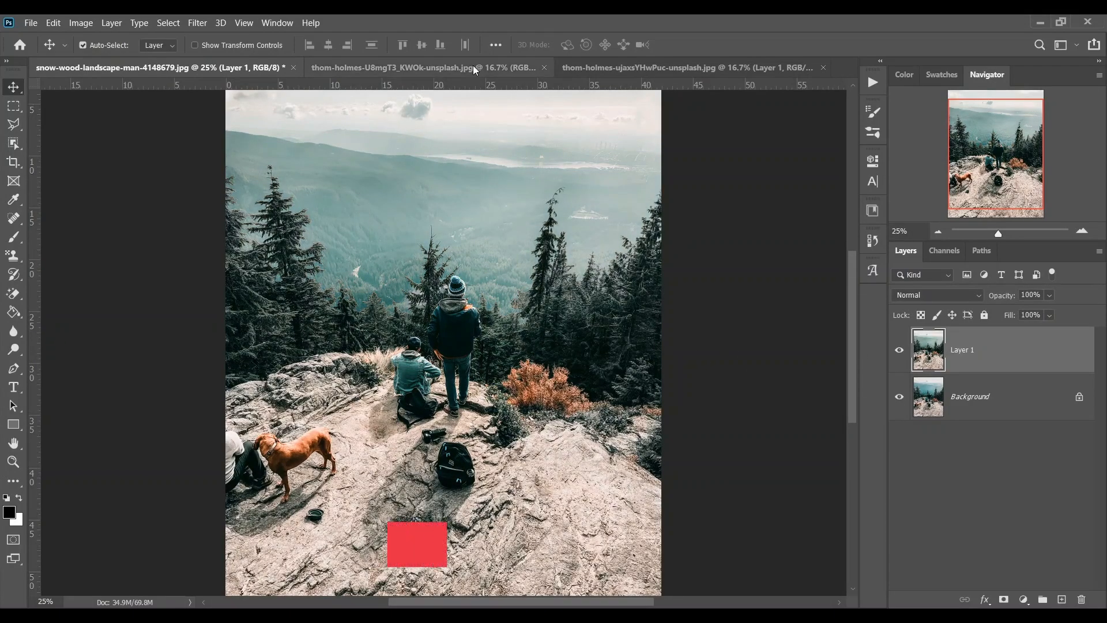
- Reapply the last Camera Raw Filter to a duplicate background layer in the yellow-jacket forest photo, and compare it with the original
{"action": "left_click", "coordinate": [474, 69]}
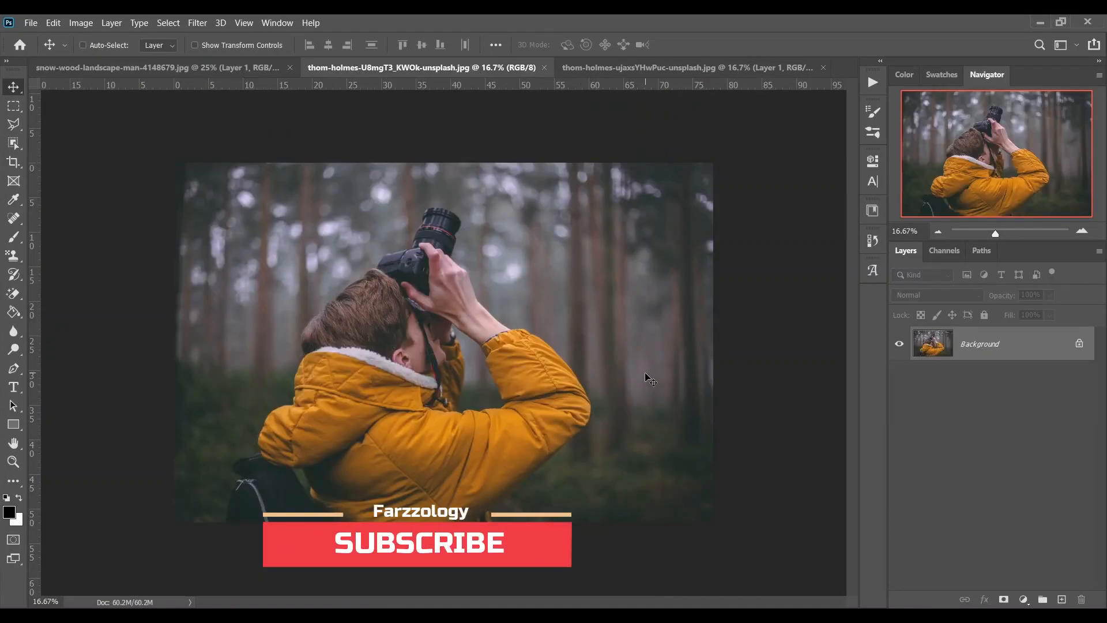
{"action": "key", "text": "ctrl+j"}
{"action": "left_click", "coordinate": [198, 22]}
{"action": "left_click", "coordinate": [274, 47]}
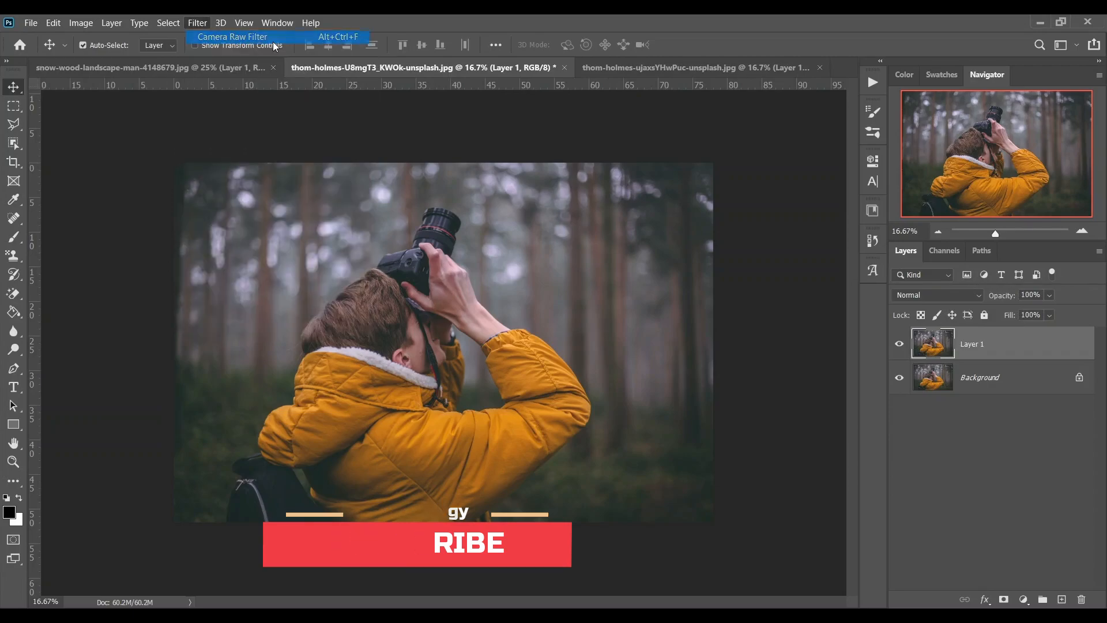
{"action": "left_click", "coordinate": [900, 345]}
{"action": "left_click", "coordinate": [899, 345]}
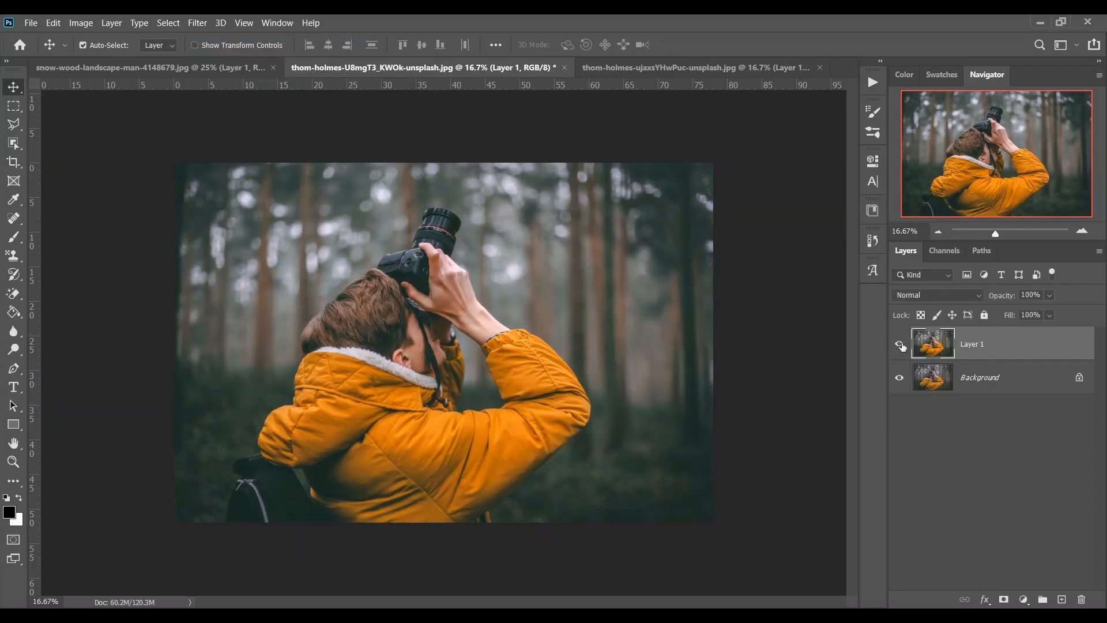